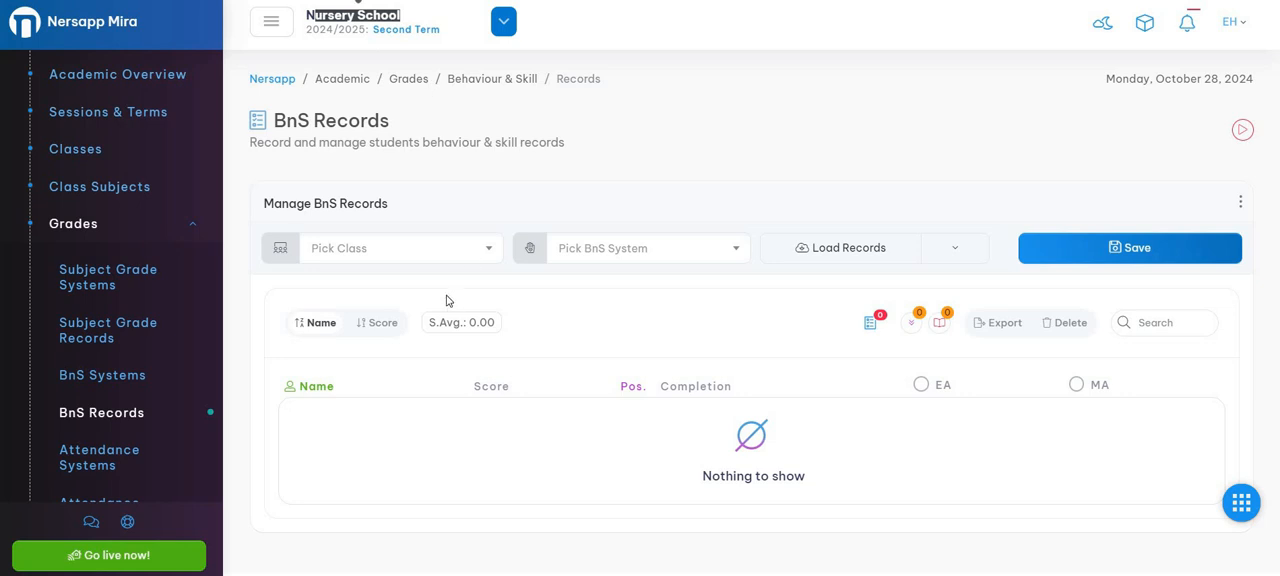
Load the BnS records for class Nursery 1 A with the Nursery Behaviours system.
{"action": "left_click", "coordinate": [453, 251]}
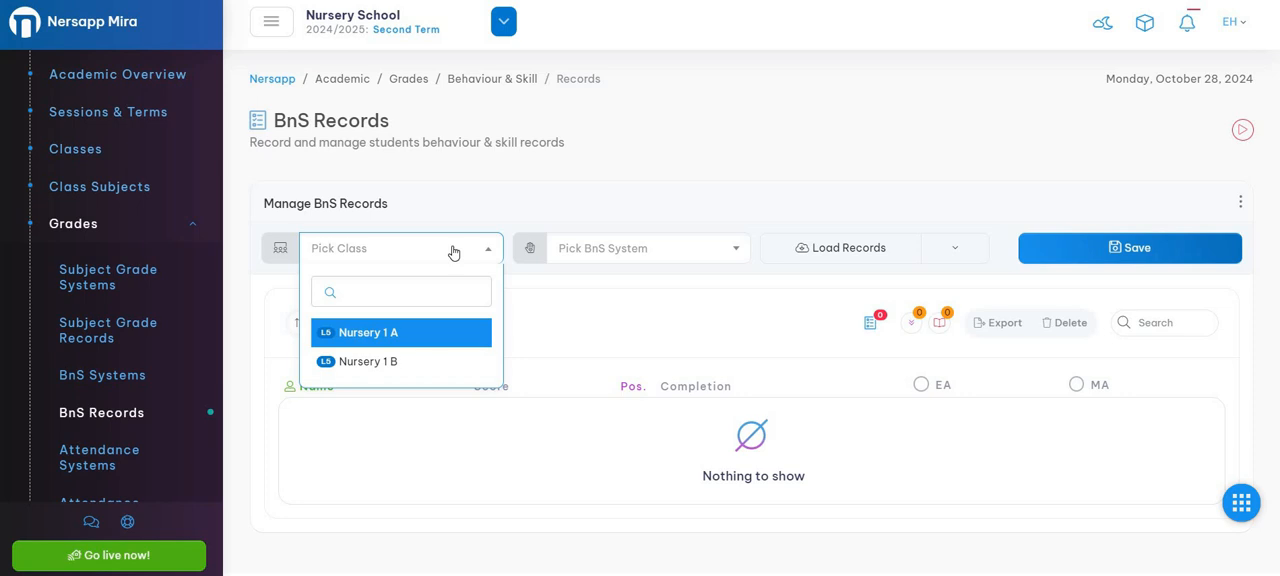
{"action": "left_click", "coordinate": [447, 334]}
{"action": "left_click", "coordinate": [628, 262]}
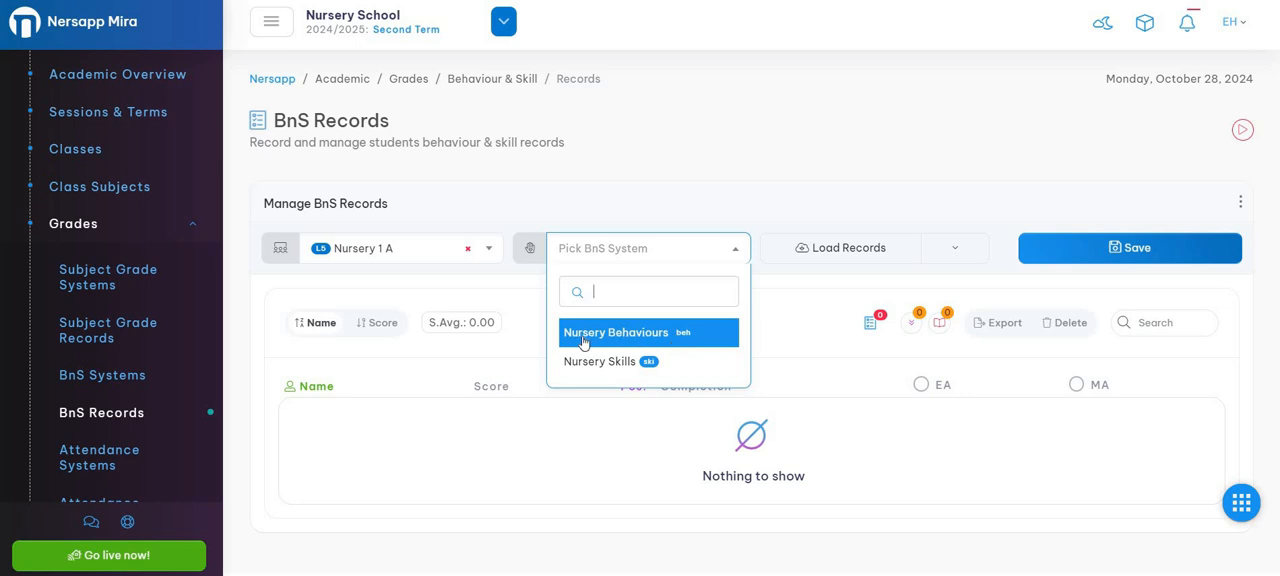
{"action": "left_click", "coordinate": [638, 341]}
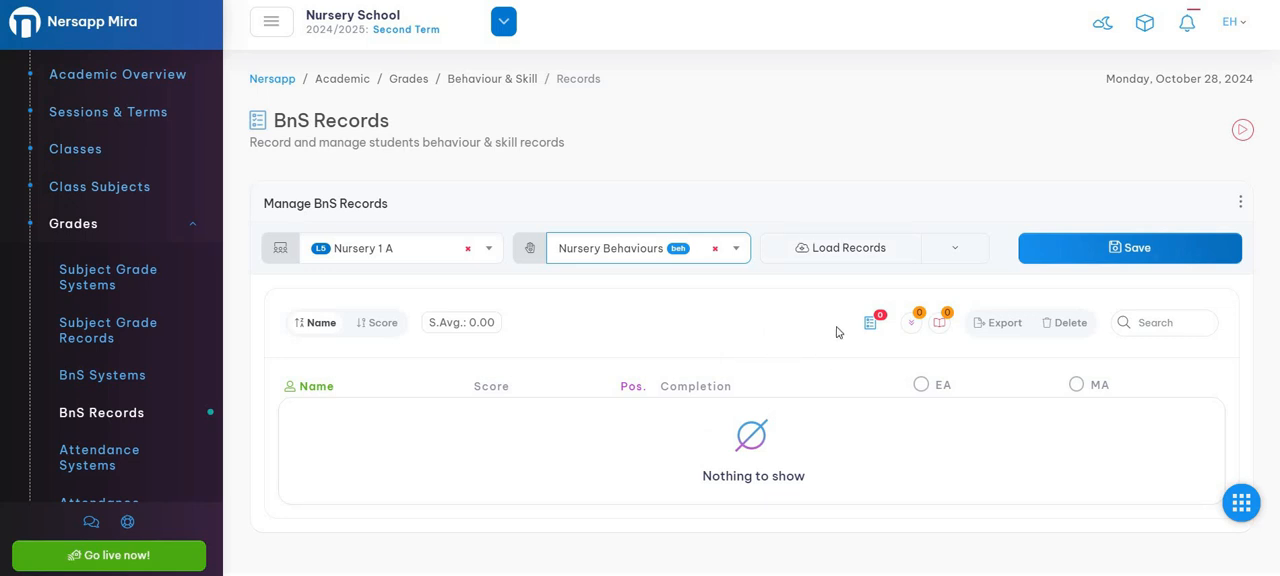
{"action": "left_click", "coordinate": [836, 254]}
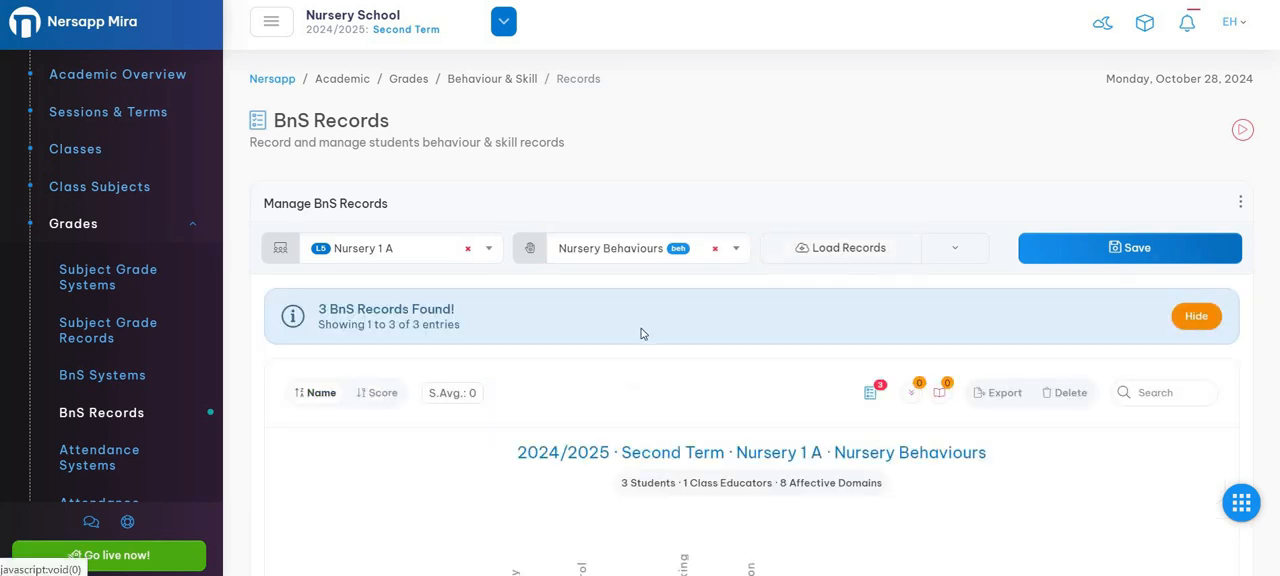
Look over the loaded record sheet, including the student list, behaviour columns, score, position, completion and sorting options.
{"action": "scroll", "coordinate": [640, 326], "scroll_direction": "down", "scroll_amount": 2}
{"action": "scroll", "coordinate": [640, 313], "scroll_direction": "up", "scroll_amount": 1}
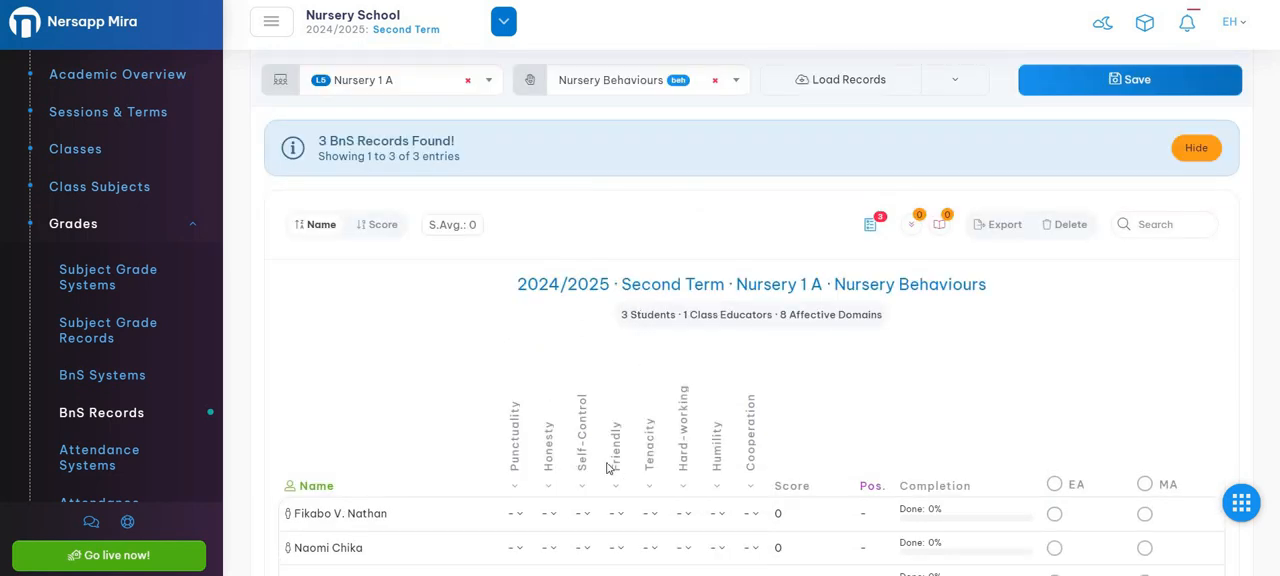
{"action": "scroll", "coordinate": [661, 345], "scroll_direction": "down", "scroll_amount": 1}
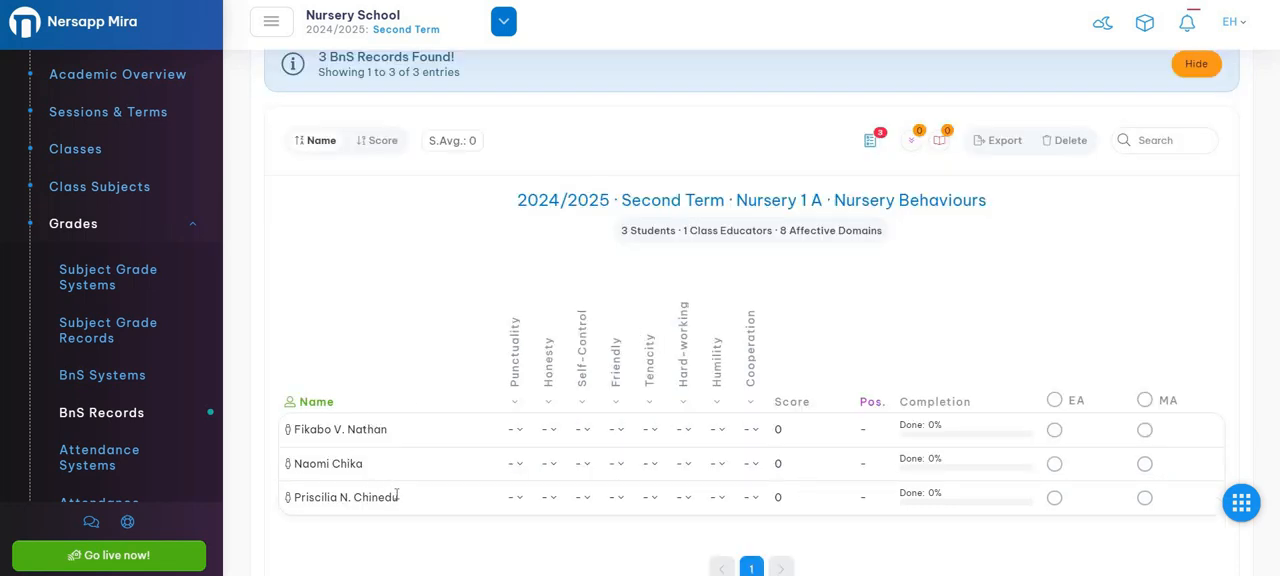
{"action": "scroll", "coordinate": [500, 360], "scroll_direction": "up", "scroll_amount": 2}
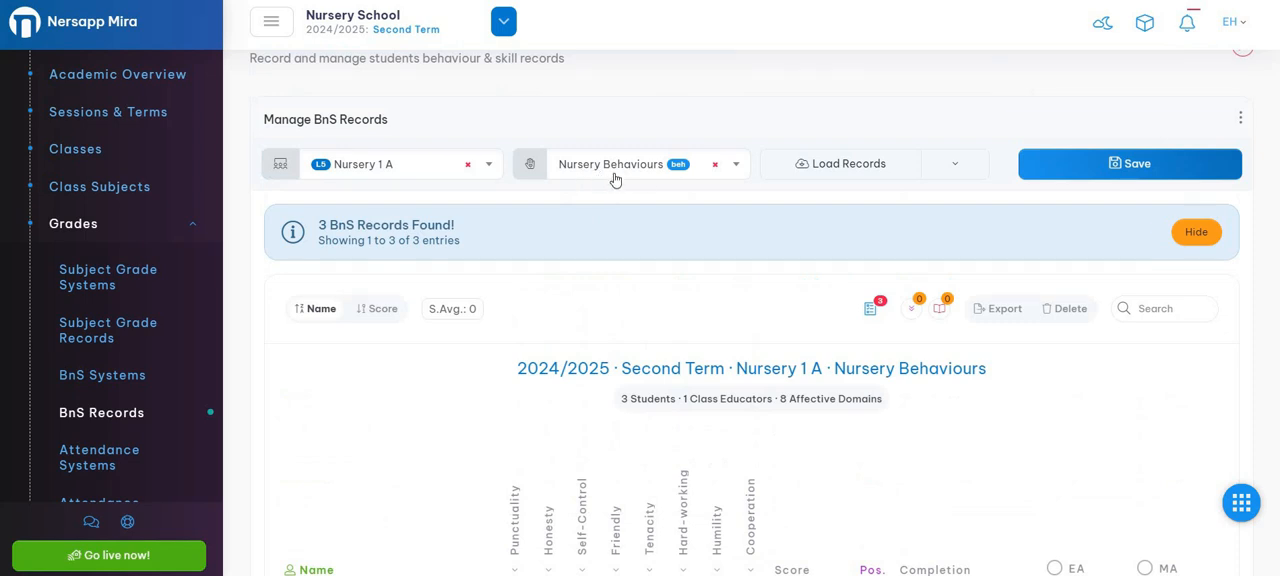
{"action": "scroll", "coordinate": [655, 297], "scroll_direction": "down", "scroll_amount": 2}
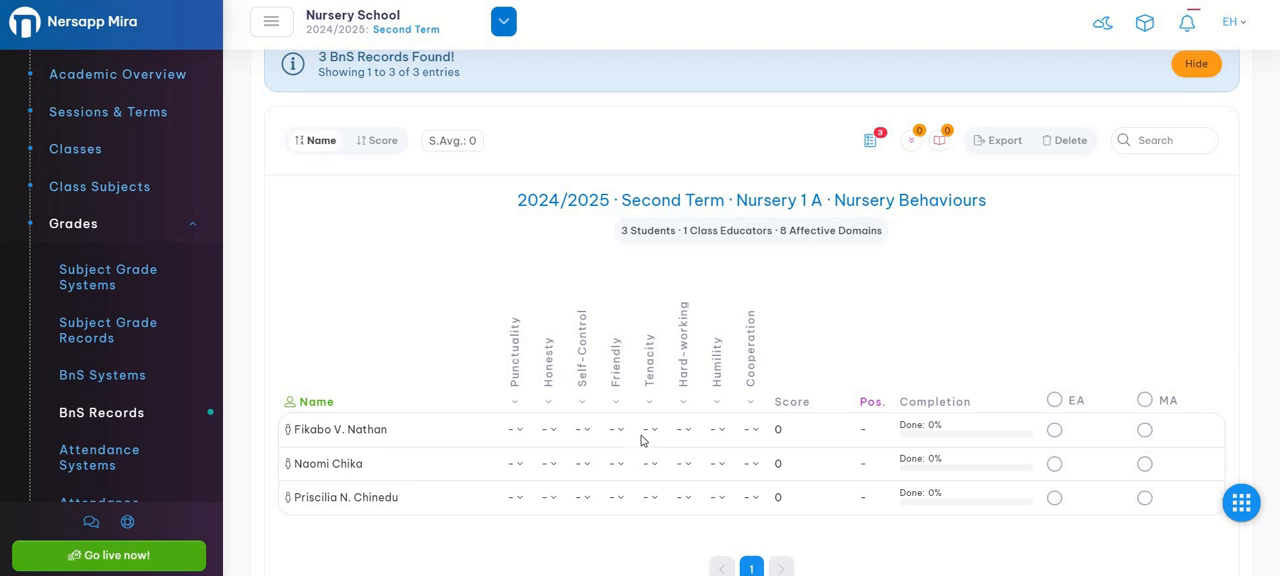
{"action": "scroll", "coordinate": [645, 440], "scroll_direction": "up", "scroll_amount": 1}
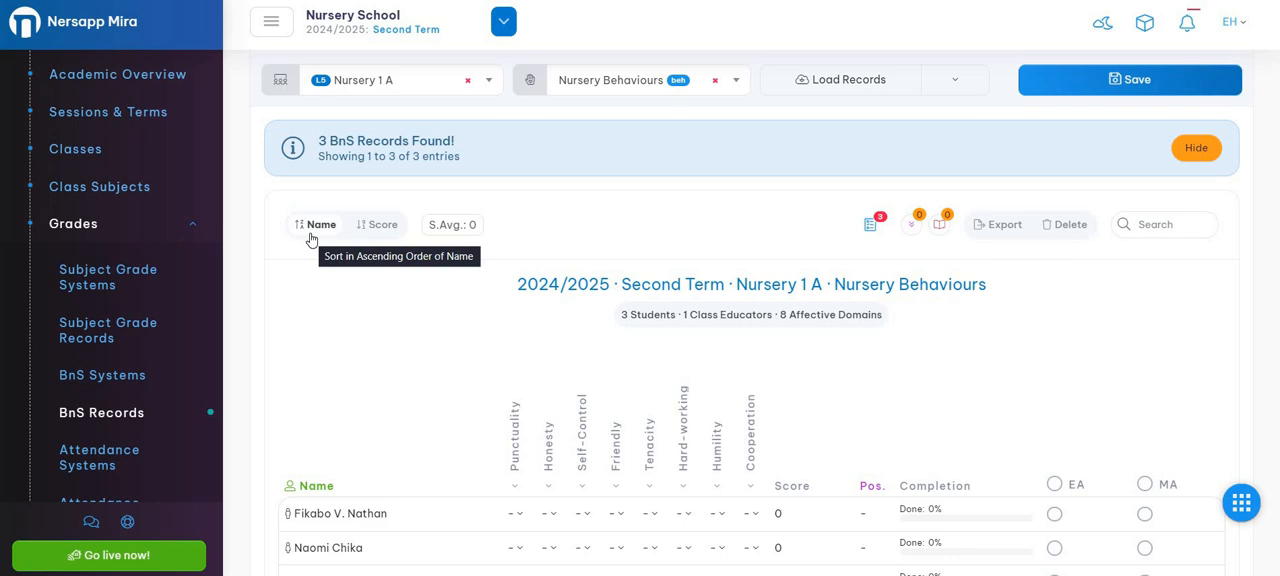
{"action": "scroll", "coordinate": [337, 474], "scroll_direction": "down", "scroll_amount": 2}
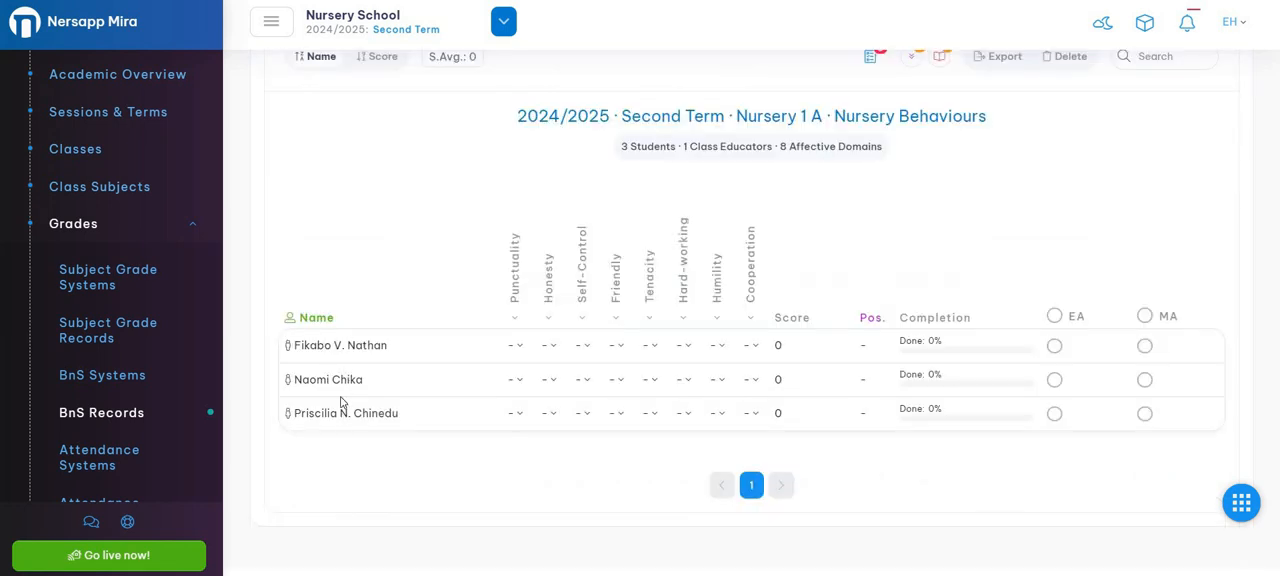
{"action": "scroll", "coordinate": [312, 226], "scroll_direction": "up", "scroll_amount": 2}
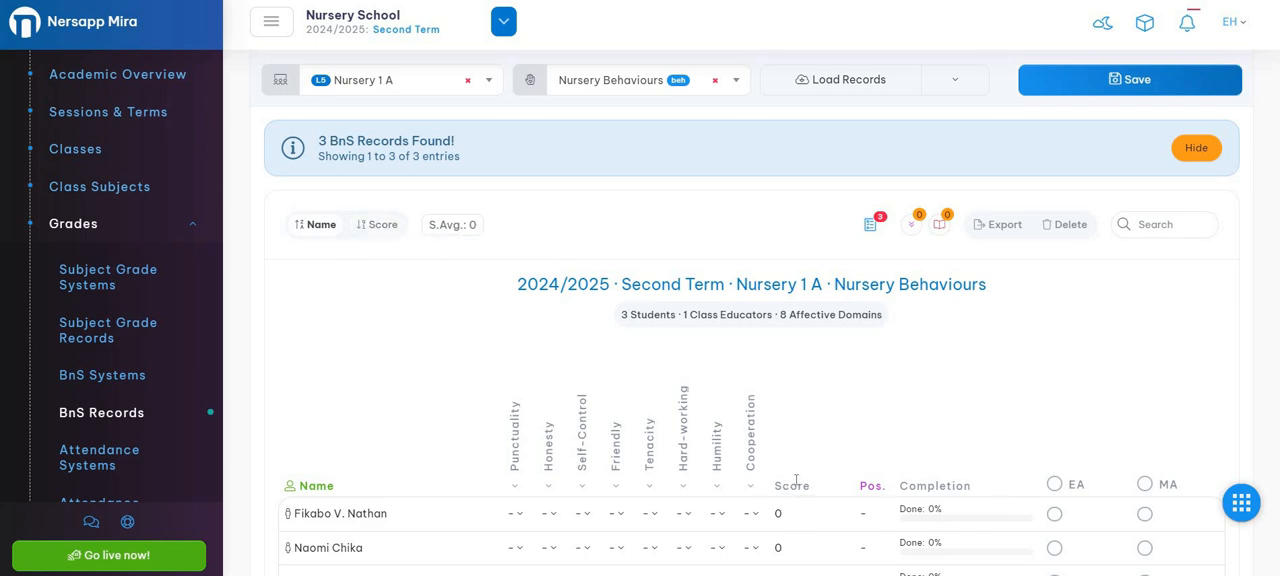
Sort the student records by score and switch back to sorting them by name.
{"action": "left_click", "coordinate": [379, 228]}
{"action": "scroll", "coordinate": [840, 435], "scroll_direction": "down", "scroll_amount": 2}
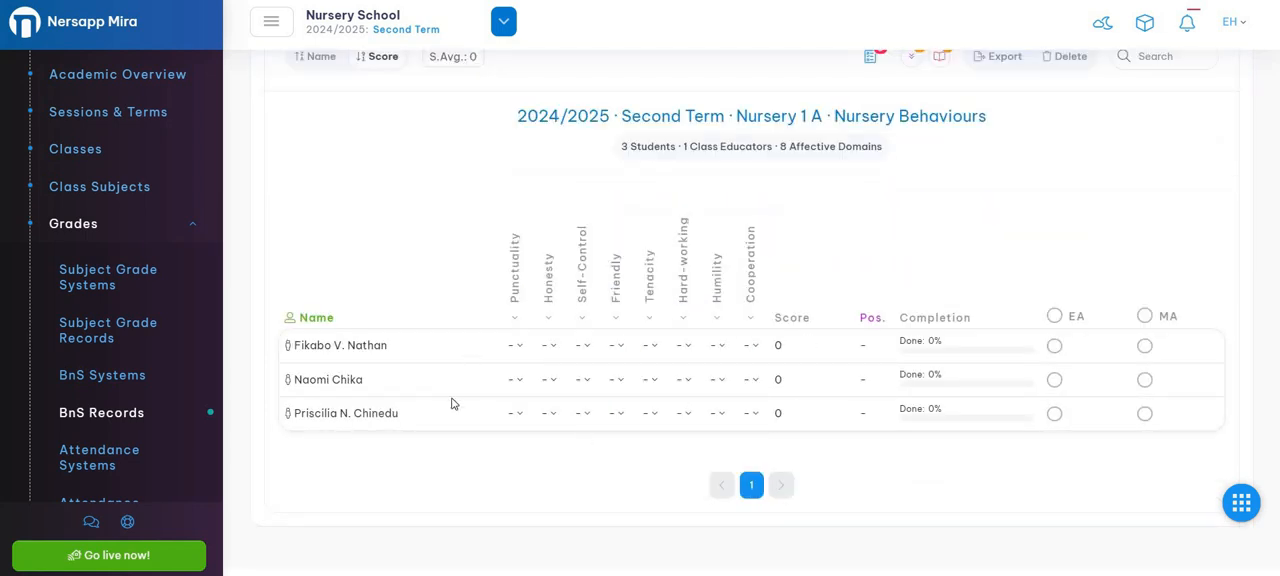
{"action": "scroll", "coordinate": [397, 377], "scroll_direction": "up", "scroll_amount": 1}
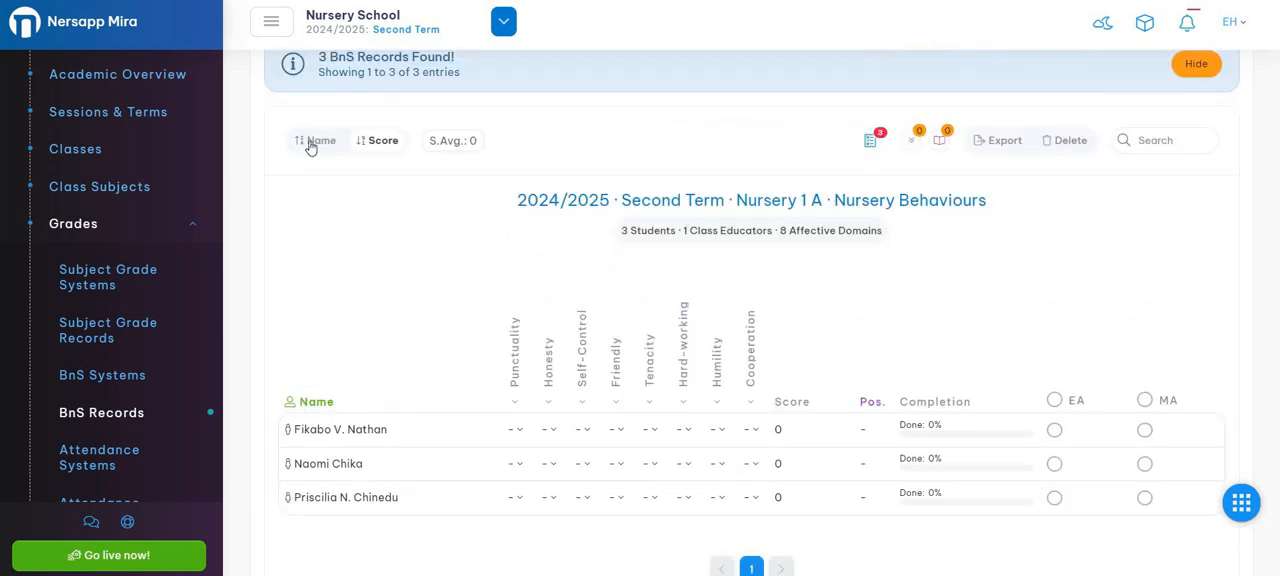
{"action": "left_click", "coordinate": [310, 142]}
{"action": "scroll", "coordinate": [622, 252], "scroll_direction": "down", "scroll_amount": 1}
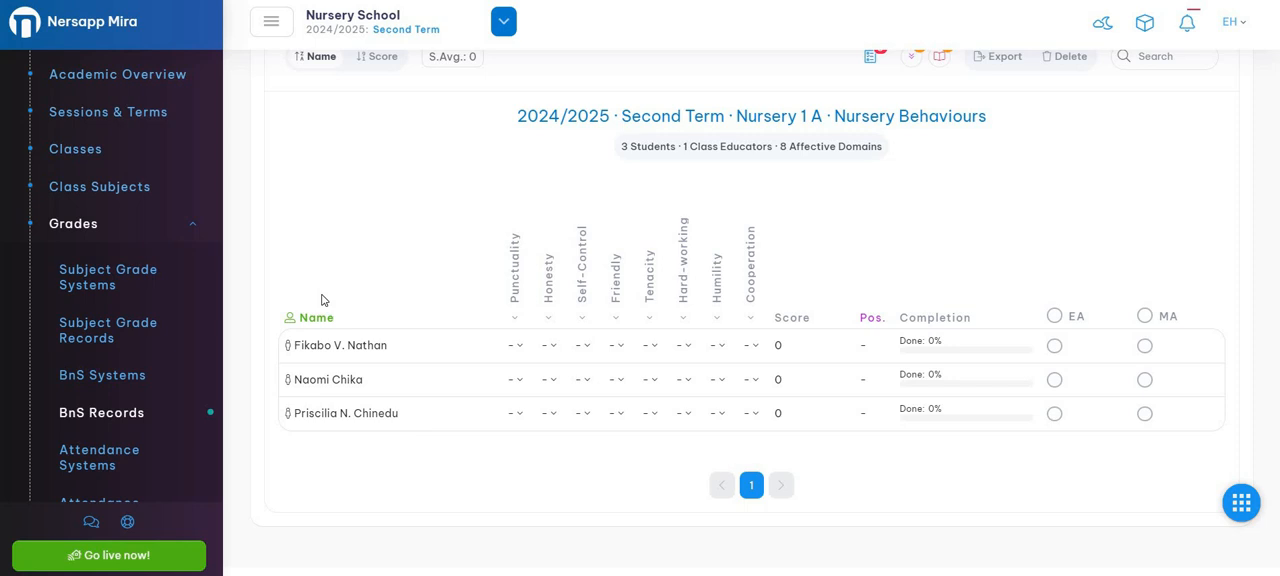
Examine the behaviour column headings and the whole-column score options for Punctuality, Honesty and Self-Control.
{"action": "double_click", "coordinate": [510, 243]}
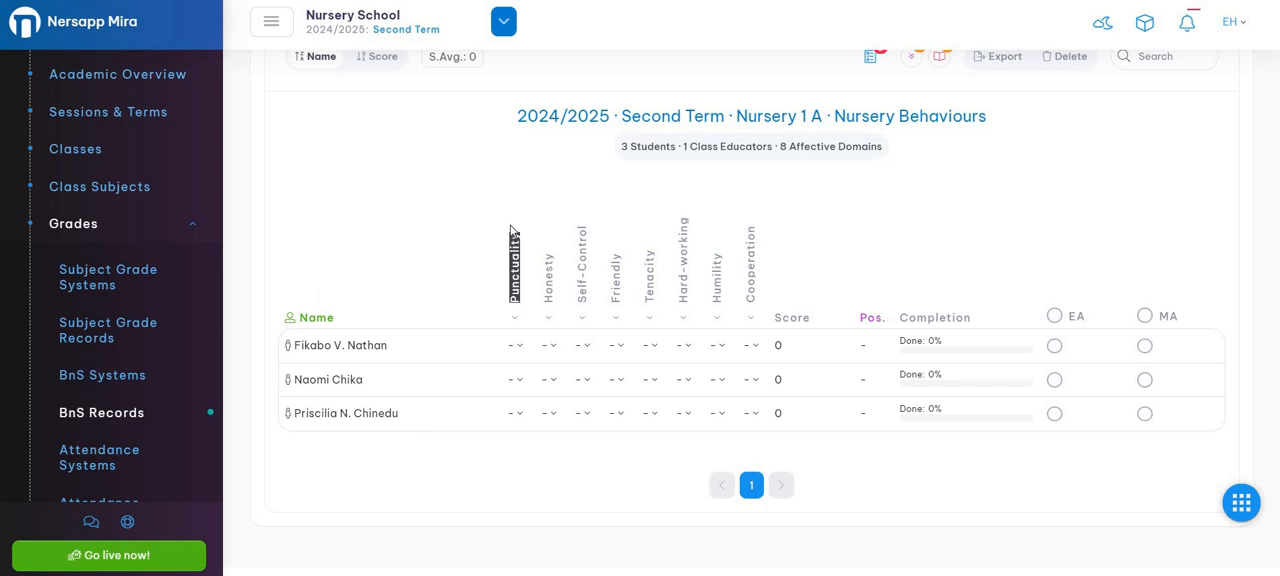
{"action": "left_click", "coordinate": [534, 258]}
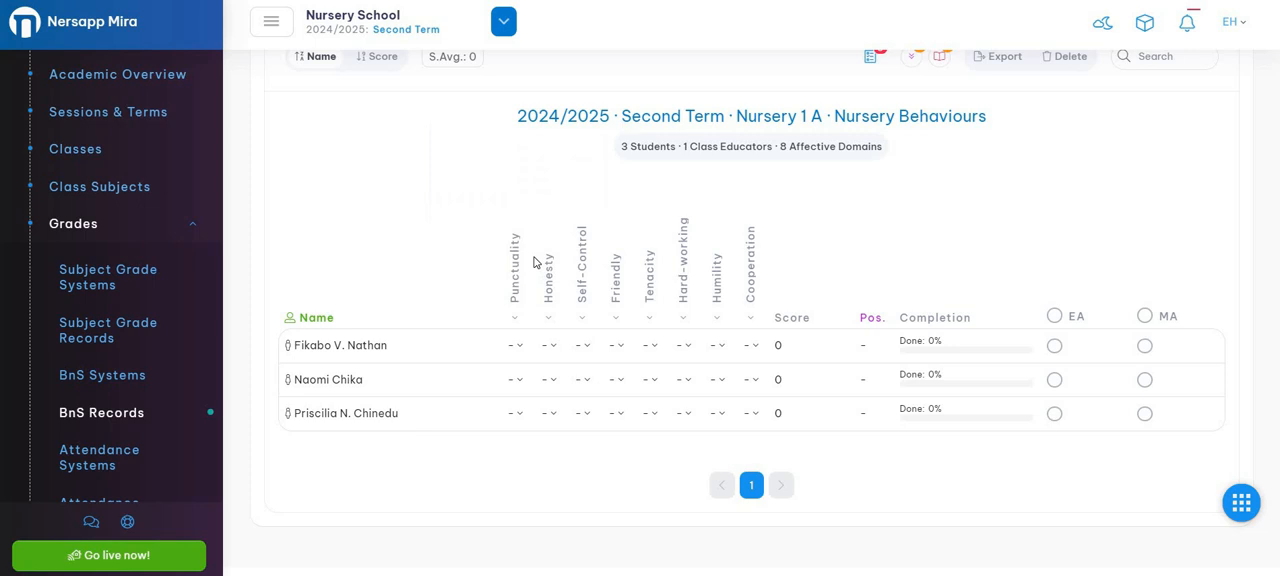
{"action": "left_click_drag", "start_coordinate": [548, 261], "coordinate": [557, 277]}
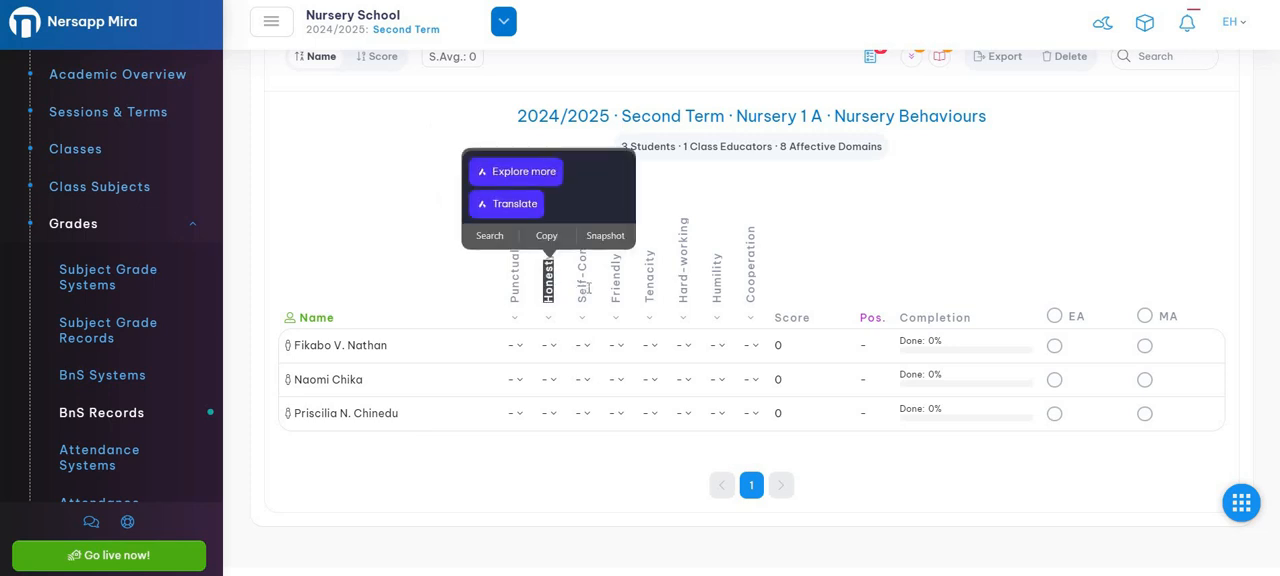
{"action": "left_click", "coordinate": [603, 302]}
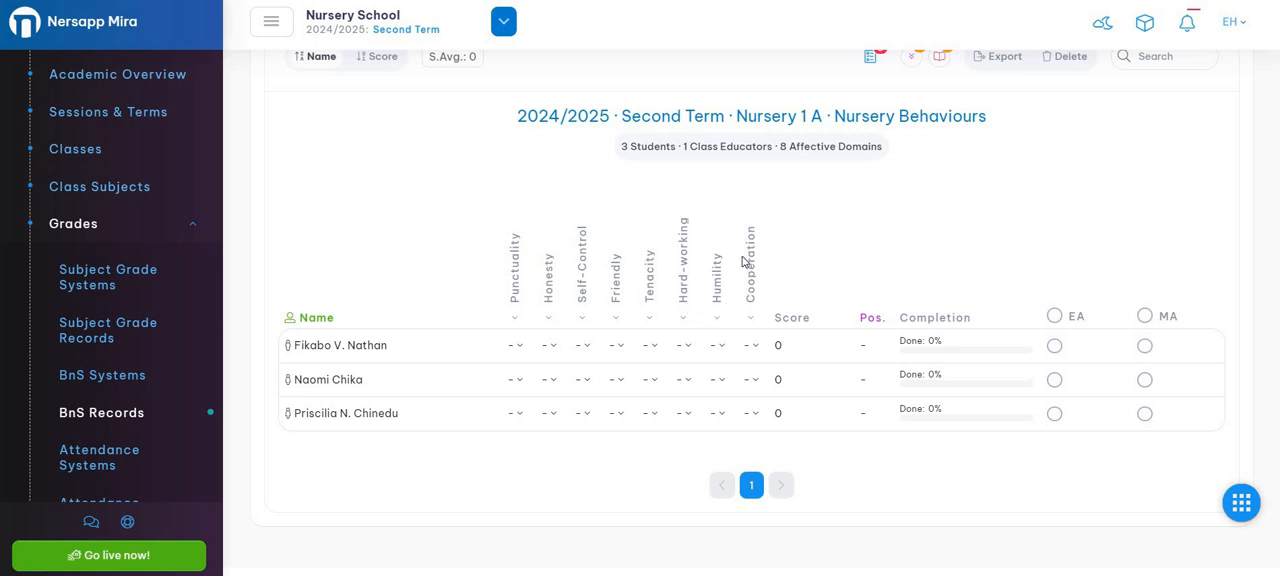
{"action": "left_click", "coordinate": [515, 318]}
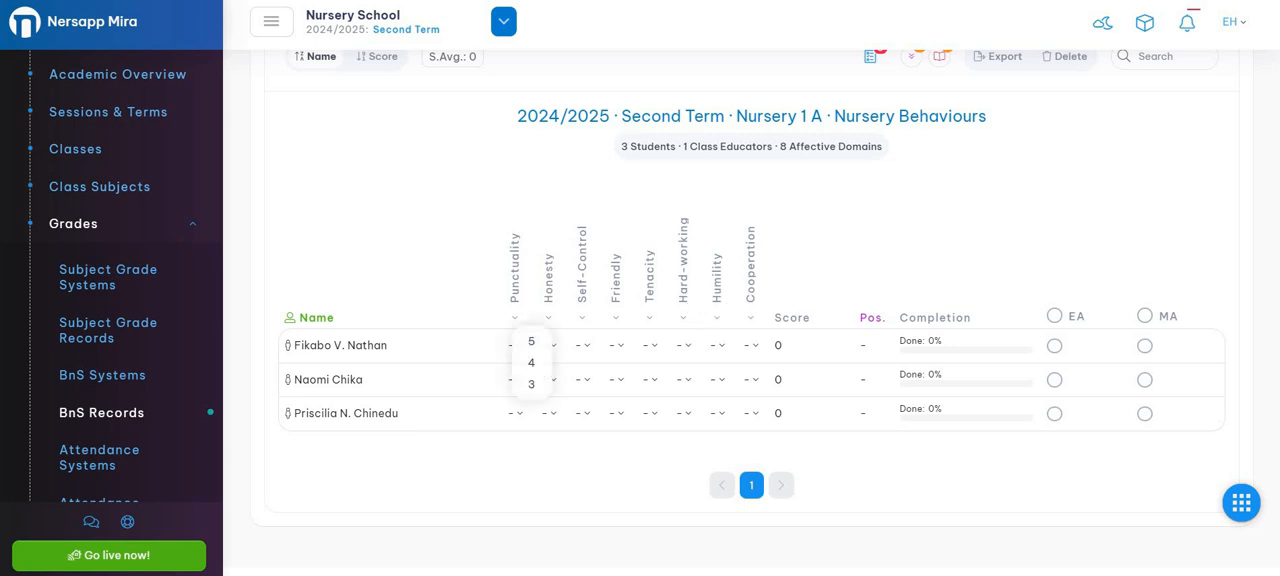
{"action": "left_click", "coordinate": [548, 319]}
{"action": "left_click", "coordinate": [585, 321]}
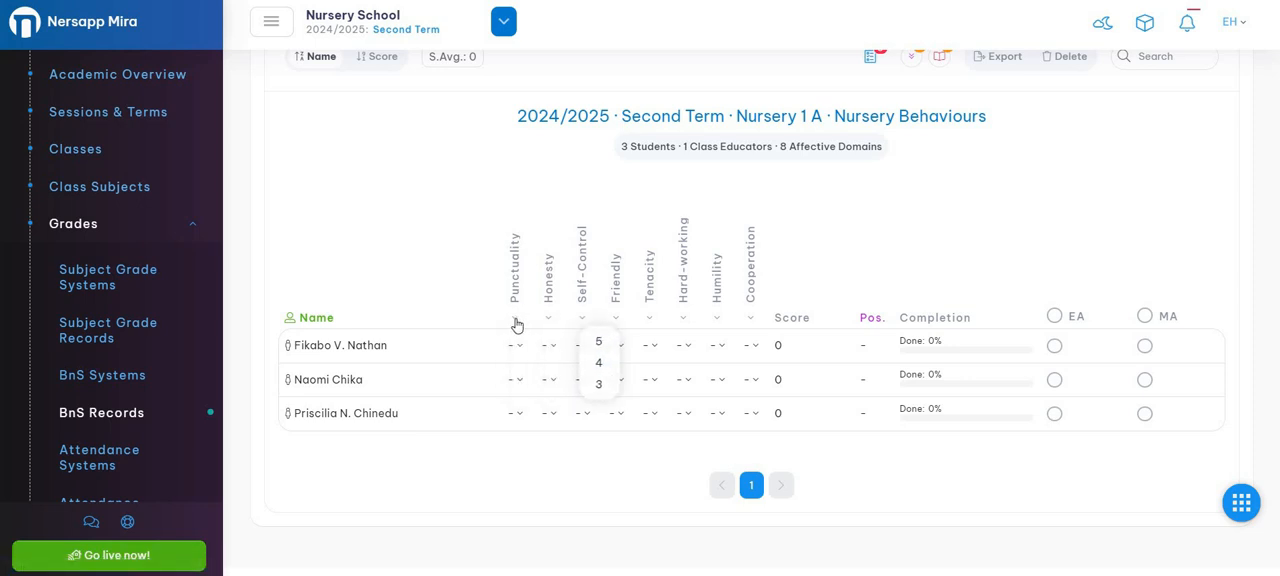
{"action": "left_click", "coordinate": [516, 321]}
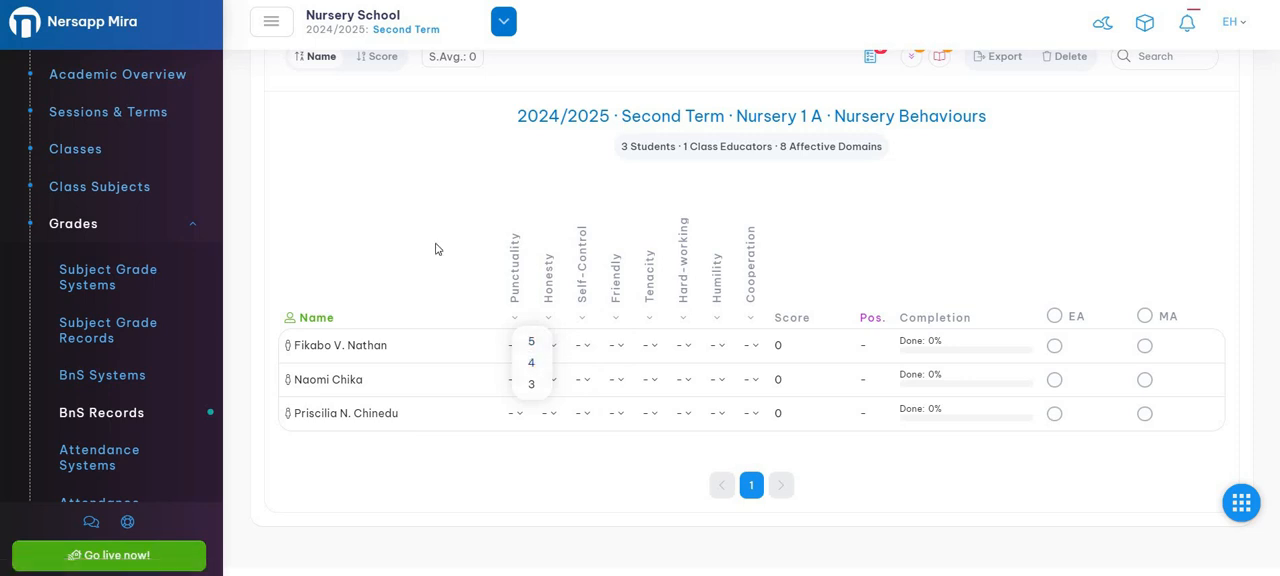
{"action": "left_click", "coordinate": [516, 318]}
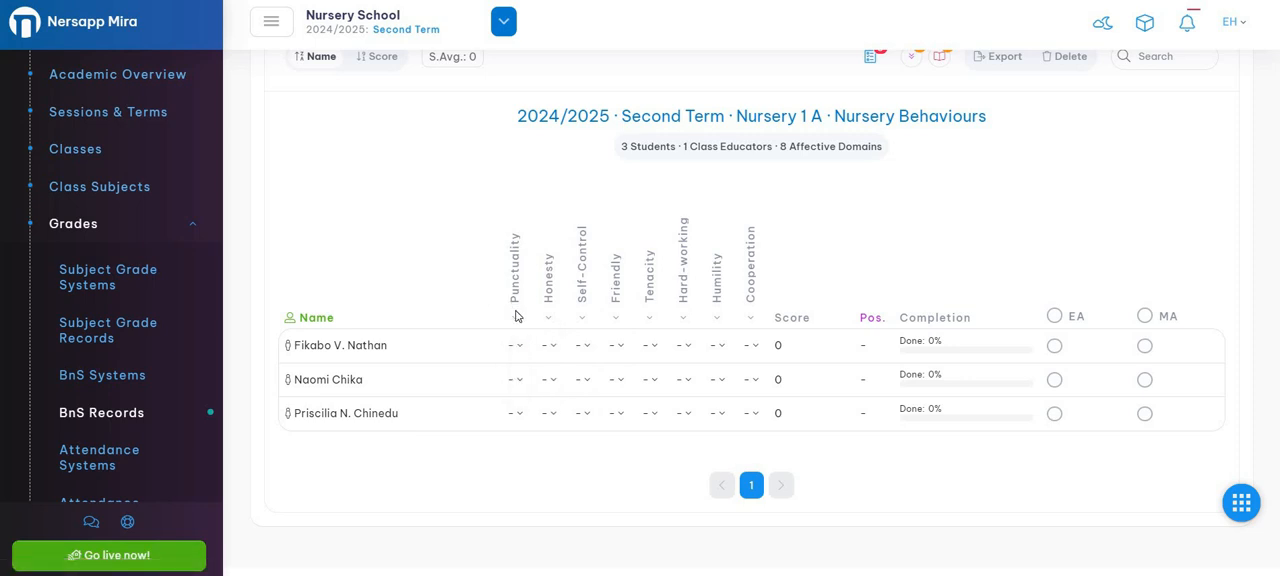
Set the Punctuality score to 5 for all students at once.
{"action": "left_click", "coordinate": [517, 319]}
{"action": "left_click", "coordinate": [531, 343]}
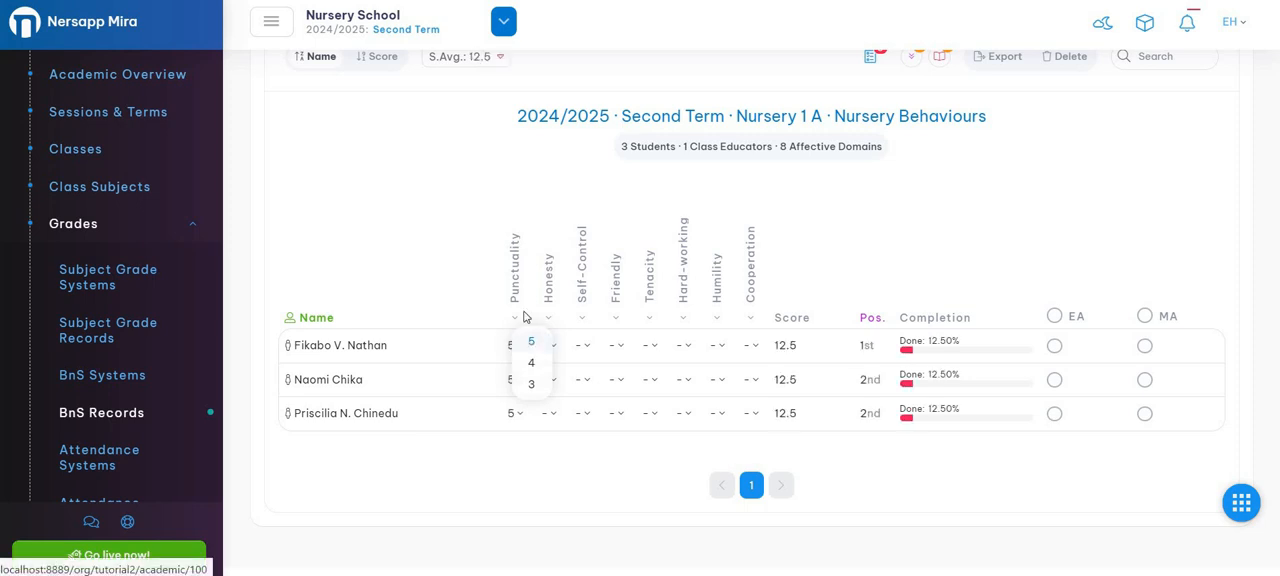
{"action": "left_click", "coordinate": [462, 291]}
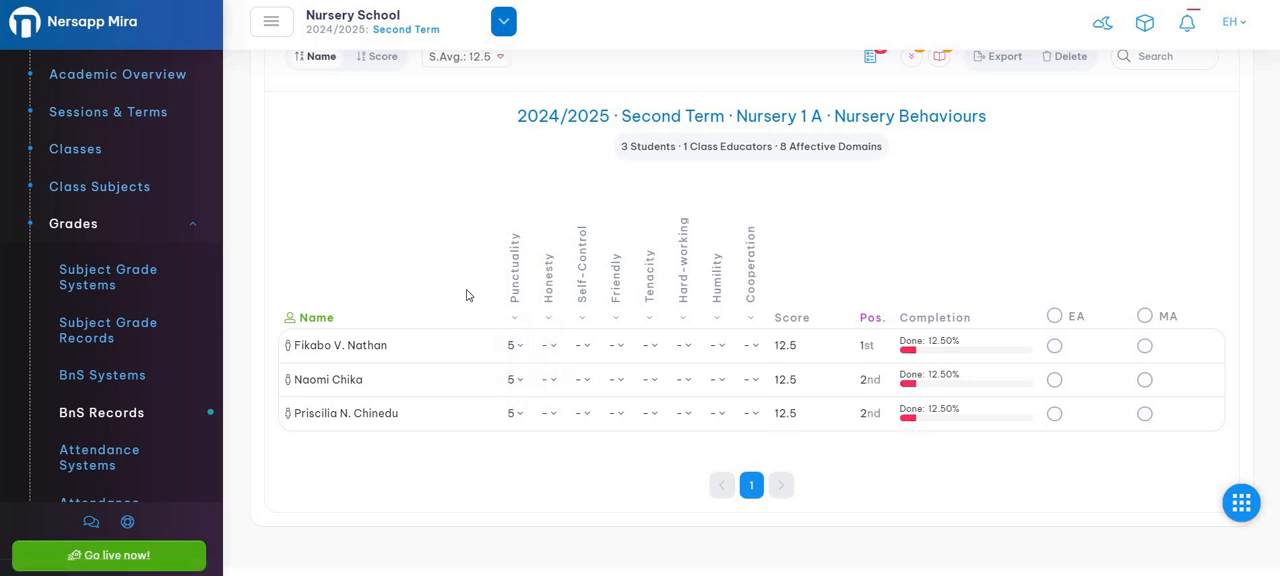
Score individual students: Honesty 4 and Self-Control 5 for the second student, Friendly 5 for the third student.
{"action": "left_click", "coordinate": [551, 381]}
{"action": "left_click", "coordinate": [561, 333]}
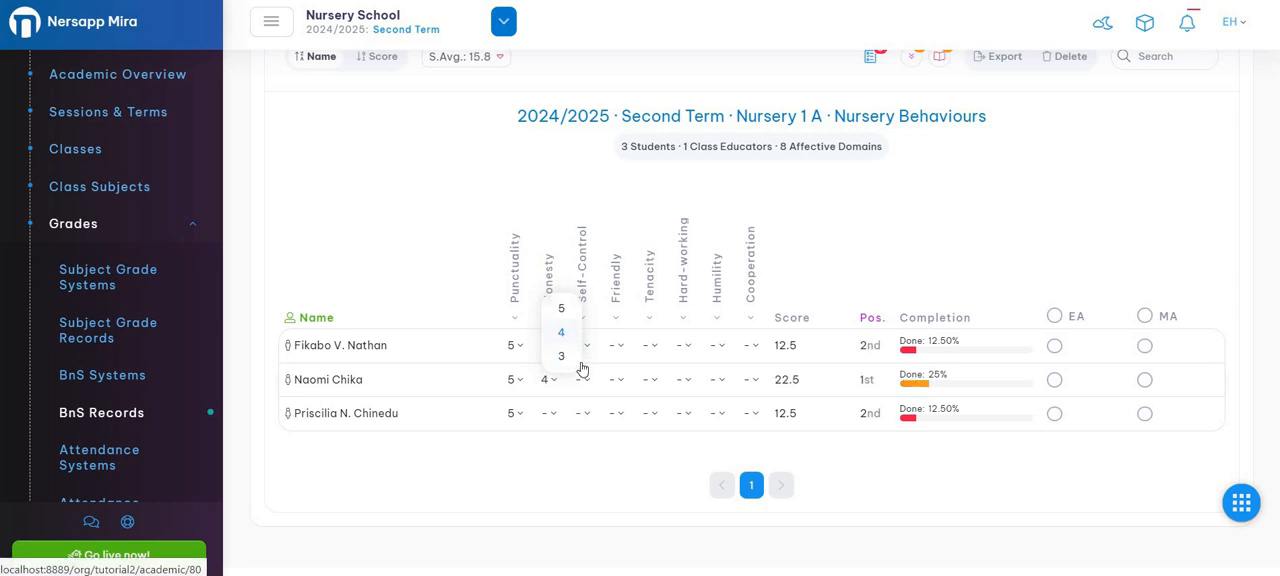
{"action": "left_click", "coordinate": [585, 381]}
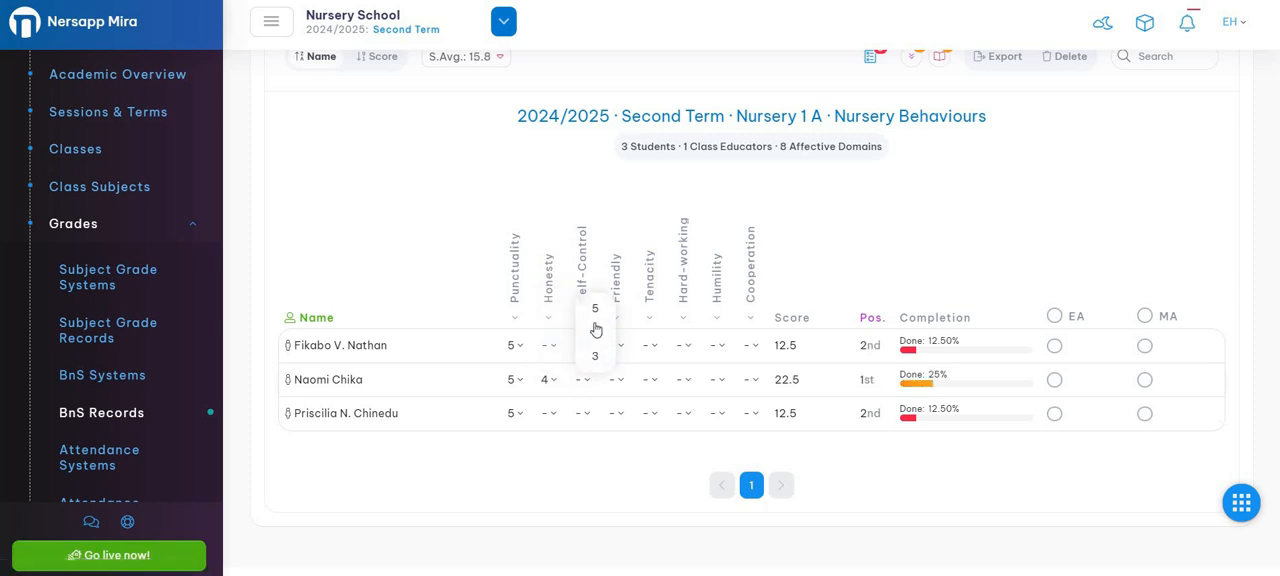
{"action": "left_click", "coordinate": [595, 308]}
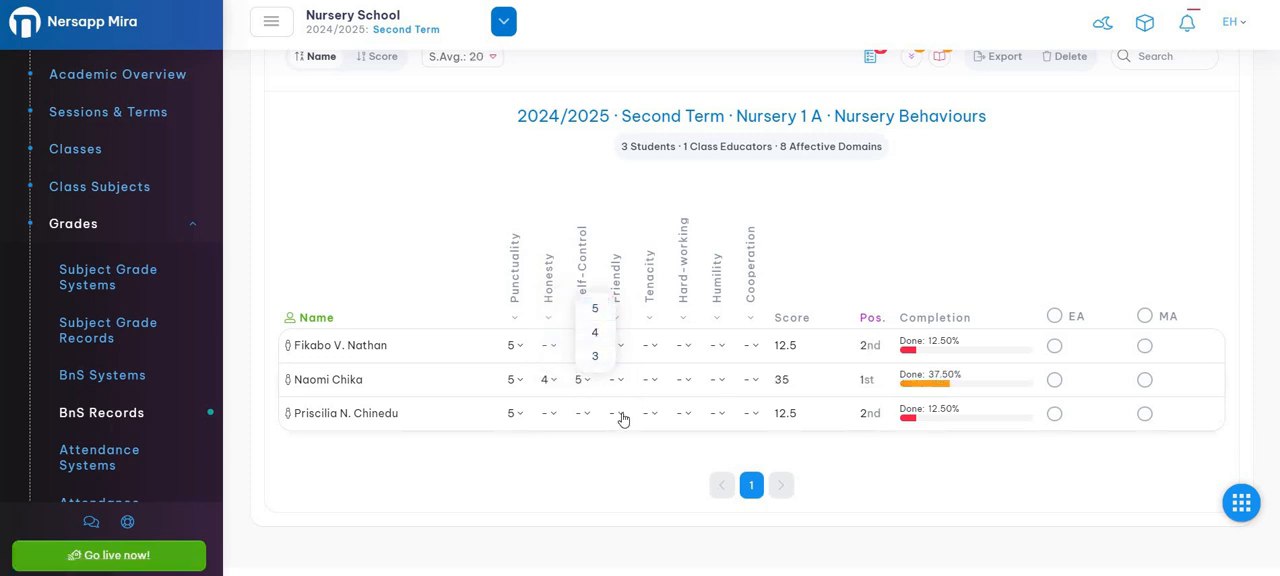
{"action": "left_click", "coordinate": [620, 413]}
{"action": "left_click", "coordinate": [627, 343]}
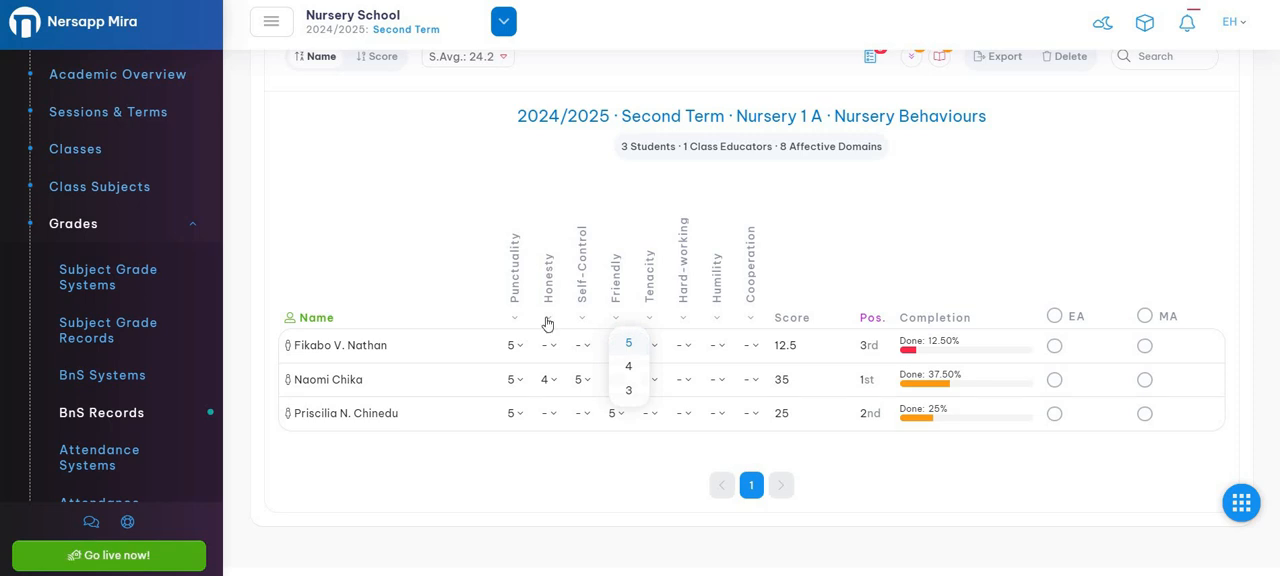
Set the whole-column scores for all students to Honesty 4, Self-Control 5 and Friendly 5.
{"action": "left_click", "coordinate": [547, 320]}
{"action": "left_click", "coordinate": [565, 363]}
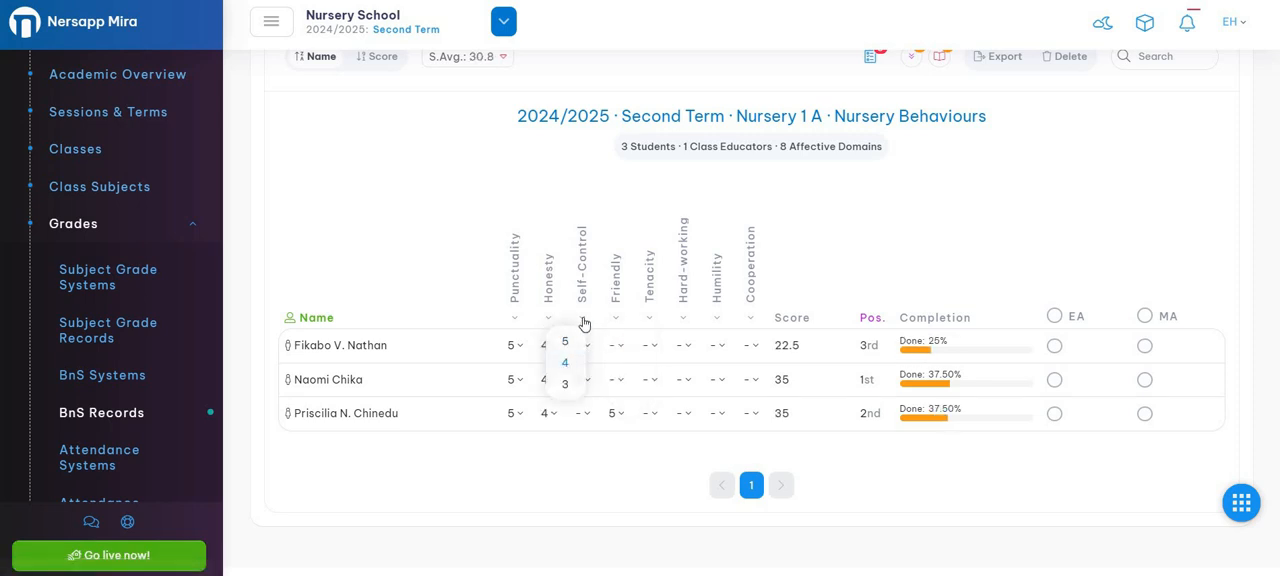
{"action": "left_click", "coordinate": [584, 321]}
{"action": "left_click", "coordinate": [597, 342]}
{"action": "left_click", "coordinate": [617, 320]}
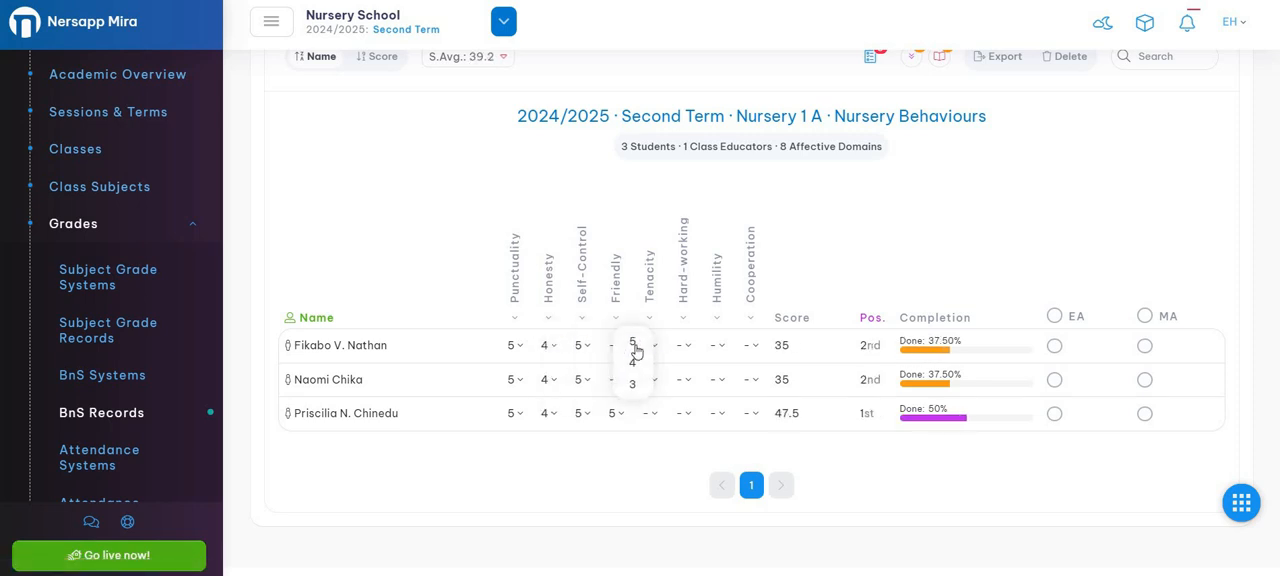
{"action": "left_click", "coordinate": [633, 343]}
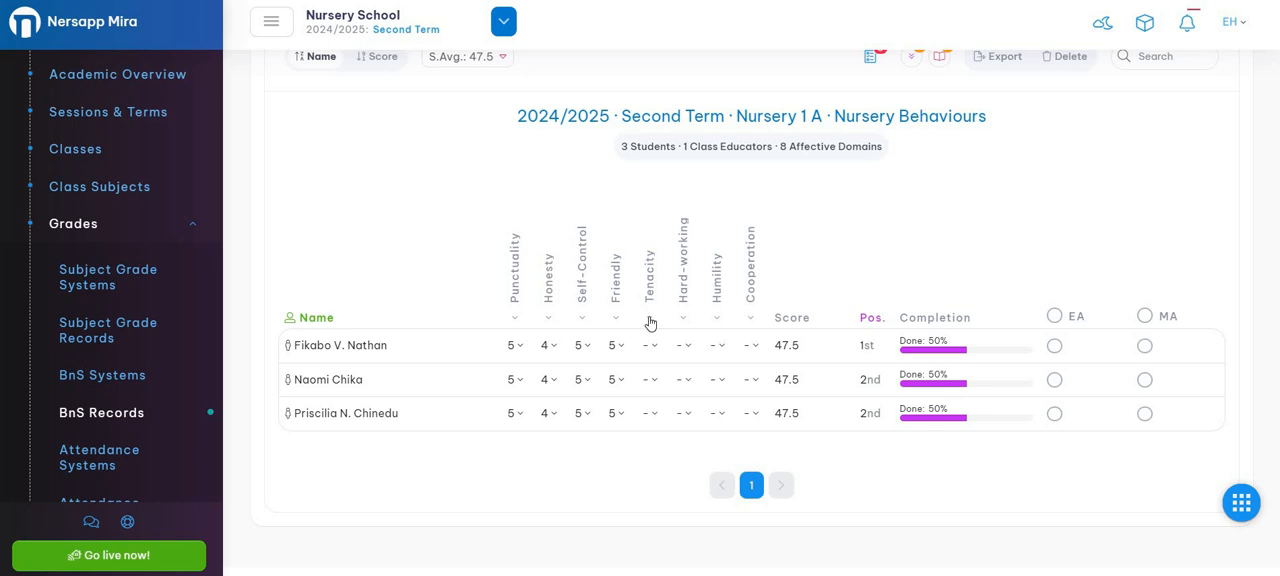
Set the whole-column scores for all students to Tenacity 5, Hard-working 5, Humility 5 and Cooperation 3.
{"action": "left_click", "coordinate": [650, 320]}
{"action": "left_click", "coordinate": [666, 342]}
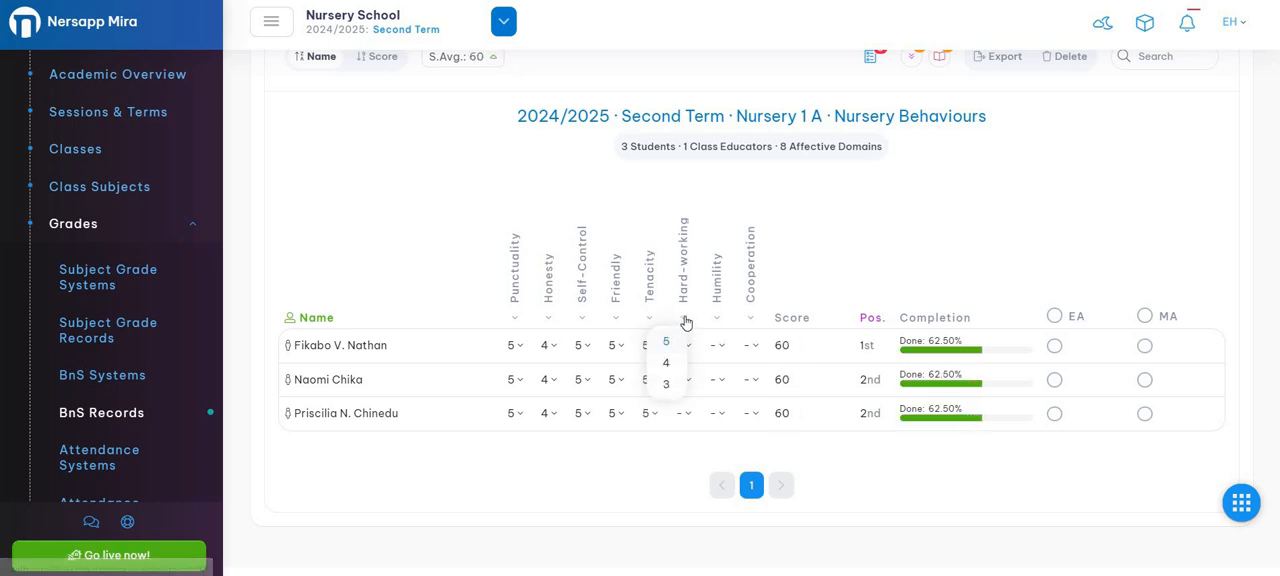
{"action": "left_click", "coordinate": [686, 321]}
{"action": "left_click", "coordinate": [700, 342]}
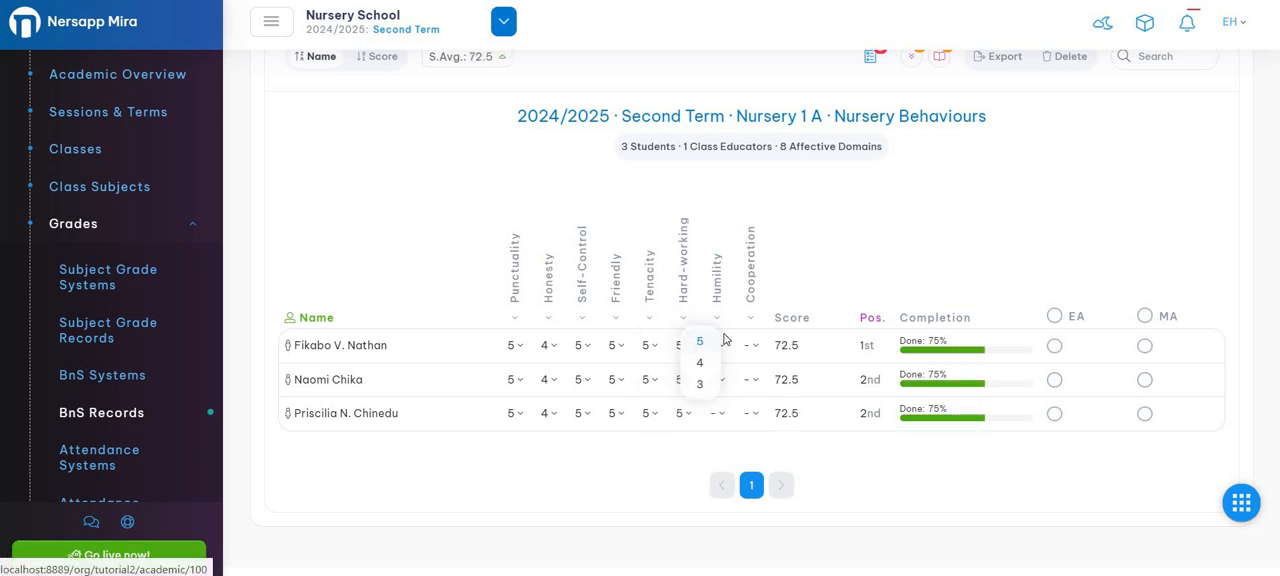
{"action": "left_click", "coordinate": [717, 320]}
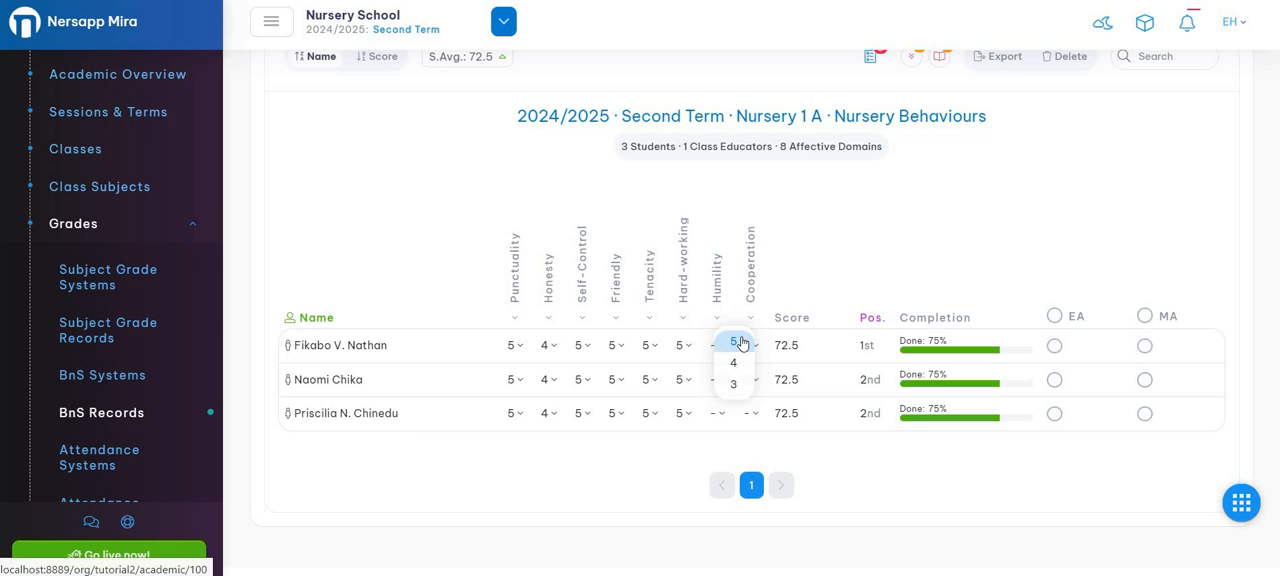
{"action": "left_click", "coordinate": [733, 341]}
{"action": "left_click", "coordinate": [751, 321]}
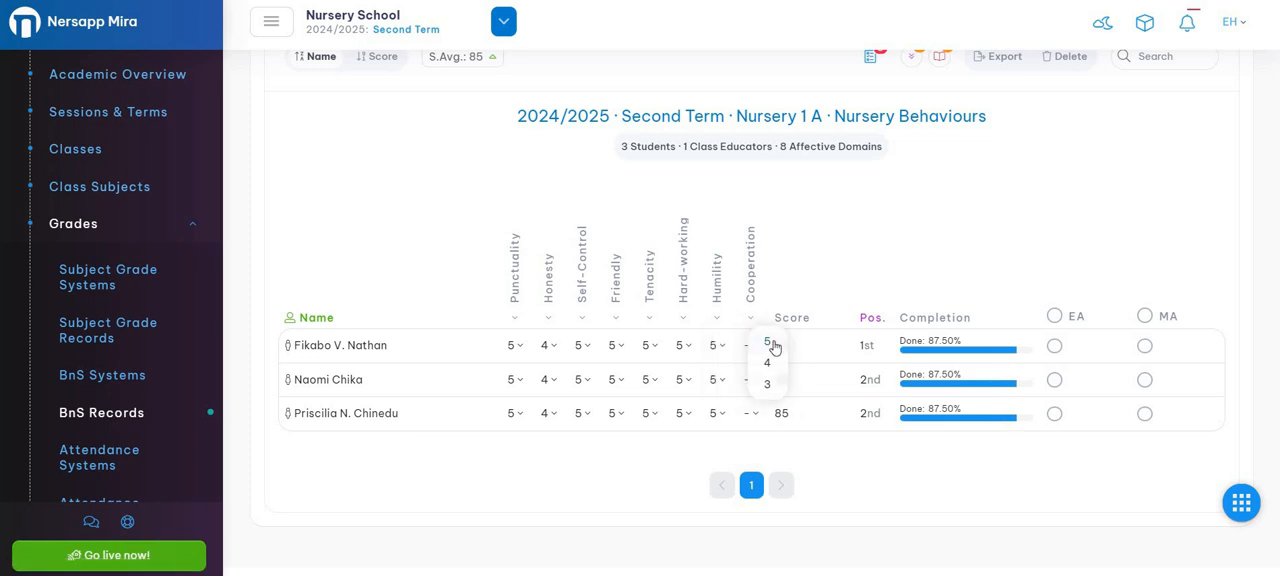
{"action": "left_click", "coordinate": [767, 387]}
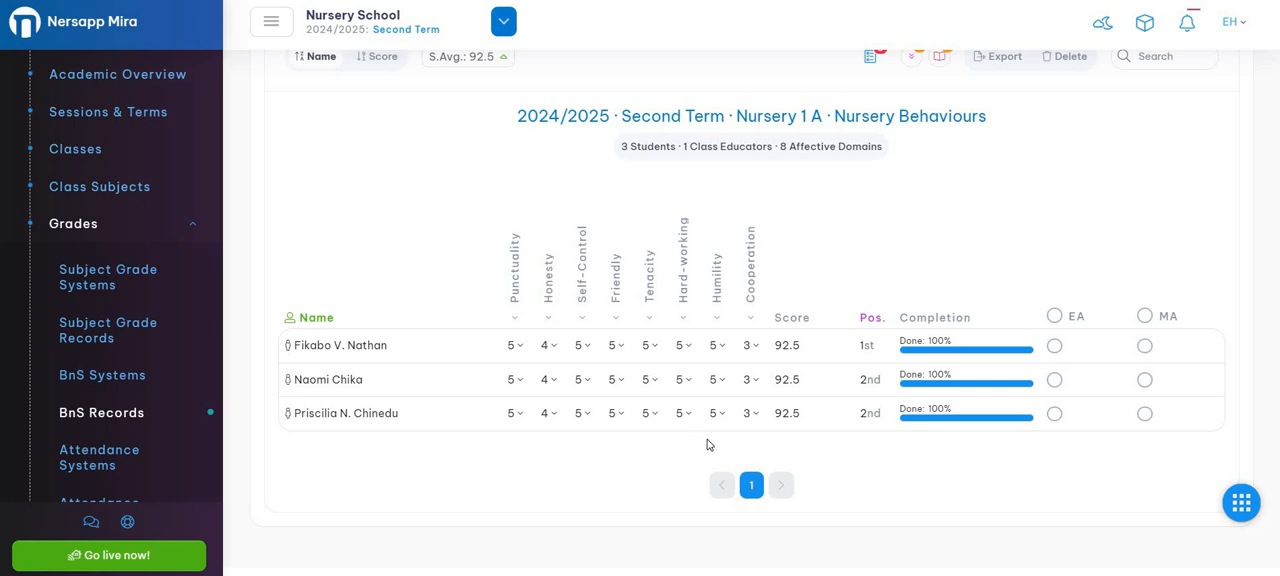
Set the Cooperation score to 5 for the third student and 4 for the second student.
{"action": "left_click", "coordinate": [757, 418]}
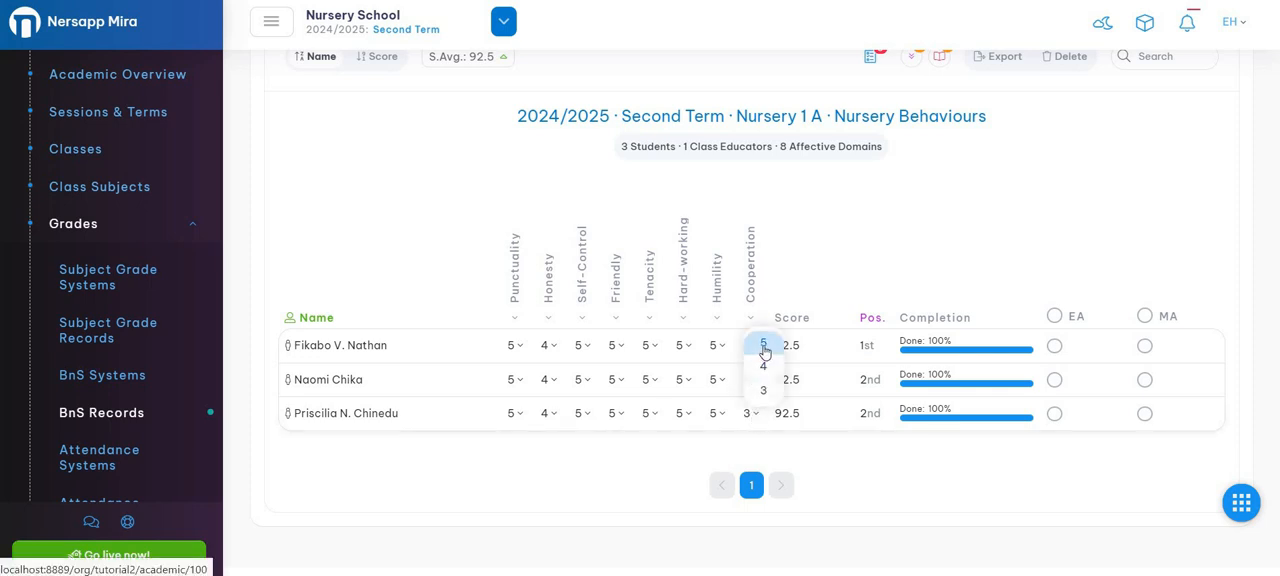
{"action": "left_click", "coordinate": [763, 343]}
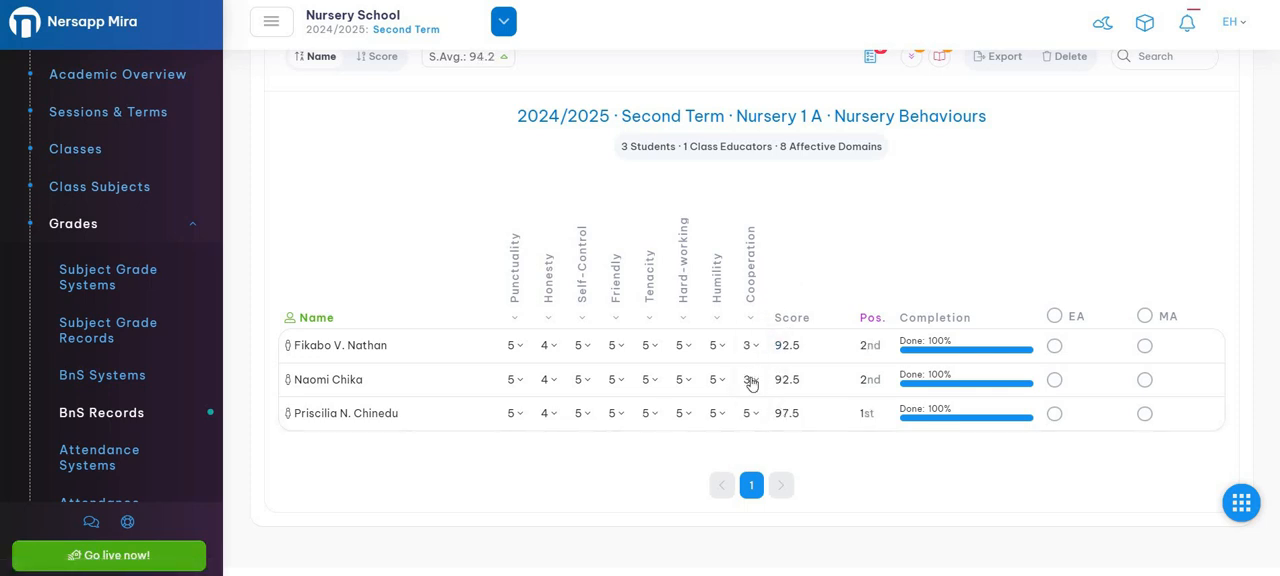
{"action": "left_click", "coordinate": [755, 382]}
{"action": "left_click", "coordinate": [763, 332]}
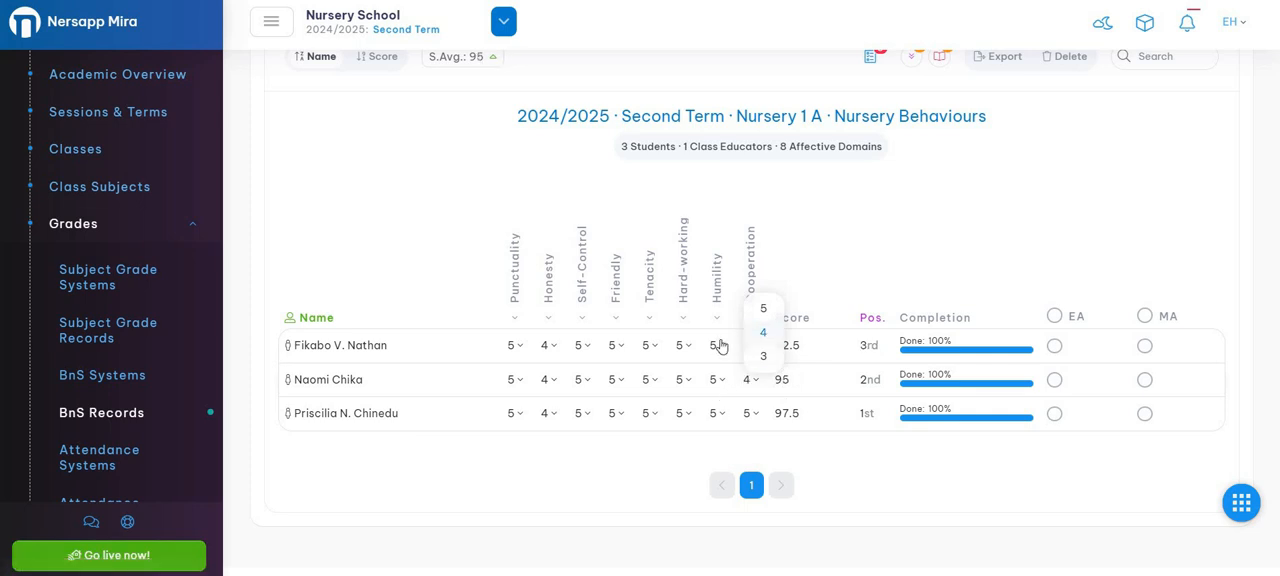
Set the first student's Humility score to 4 and the second student's Friendly score to 3.
{"action": "left_click", "coordinate": [718, 348]}
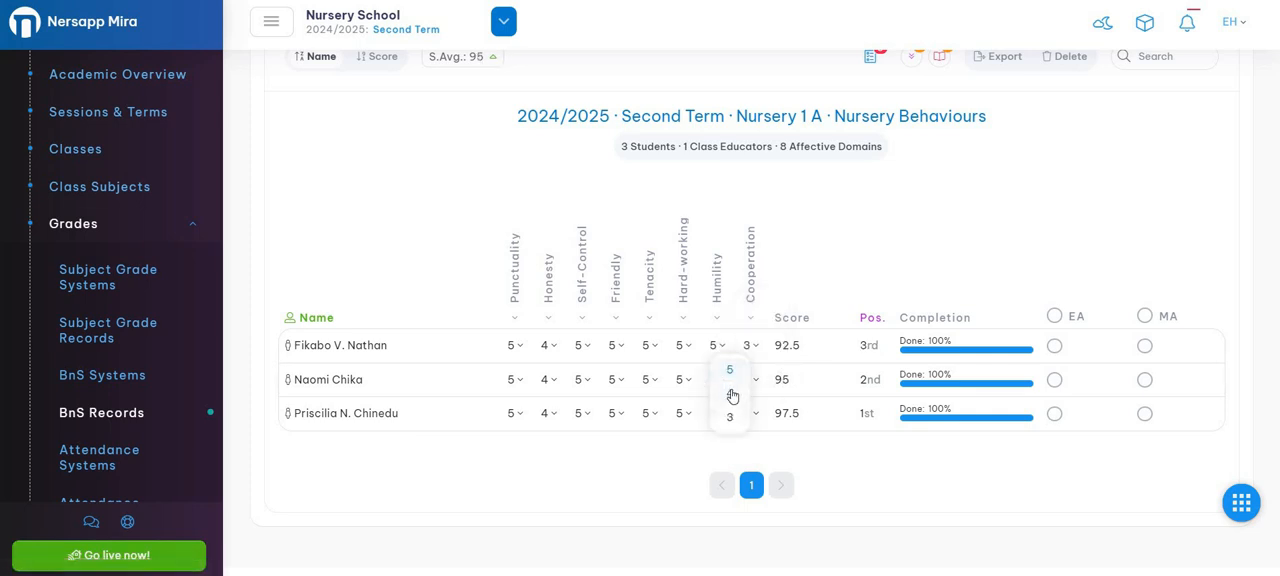
{"action": "left_click", "coordinate": [730, 393]}
{"action": "left_click", "coordinate": [650, 380]}
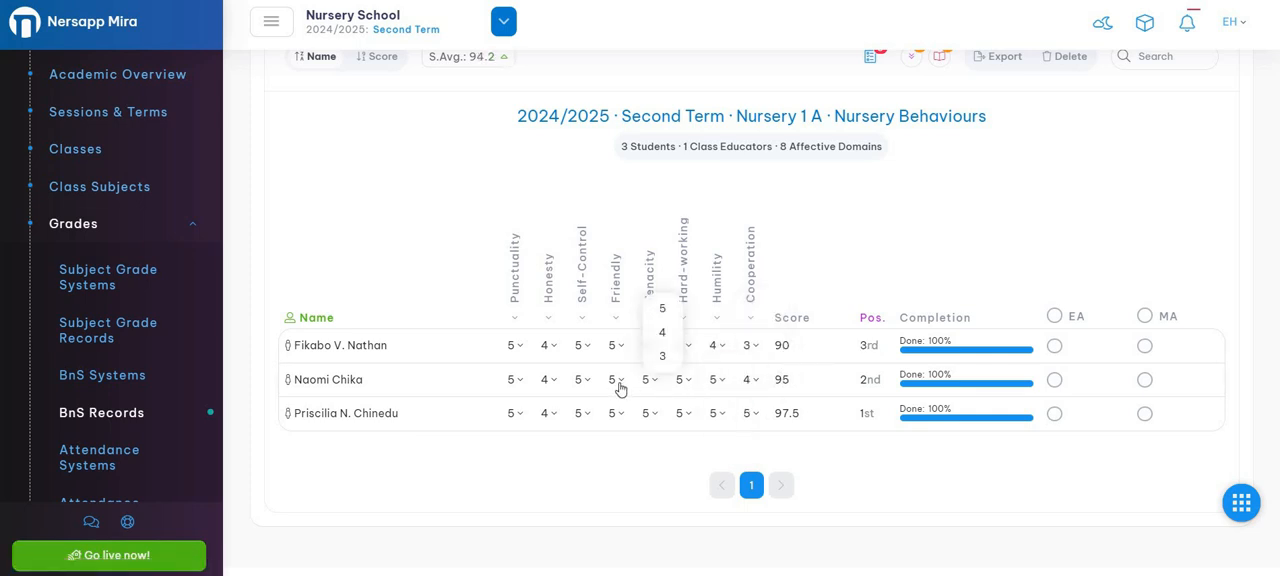
{"action": "left_click", "coordinate": [617, 381]}
{"action": "left_click", "coordinate": [625, 357]}
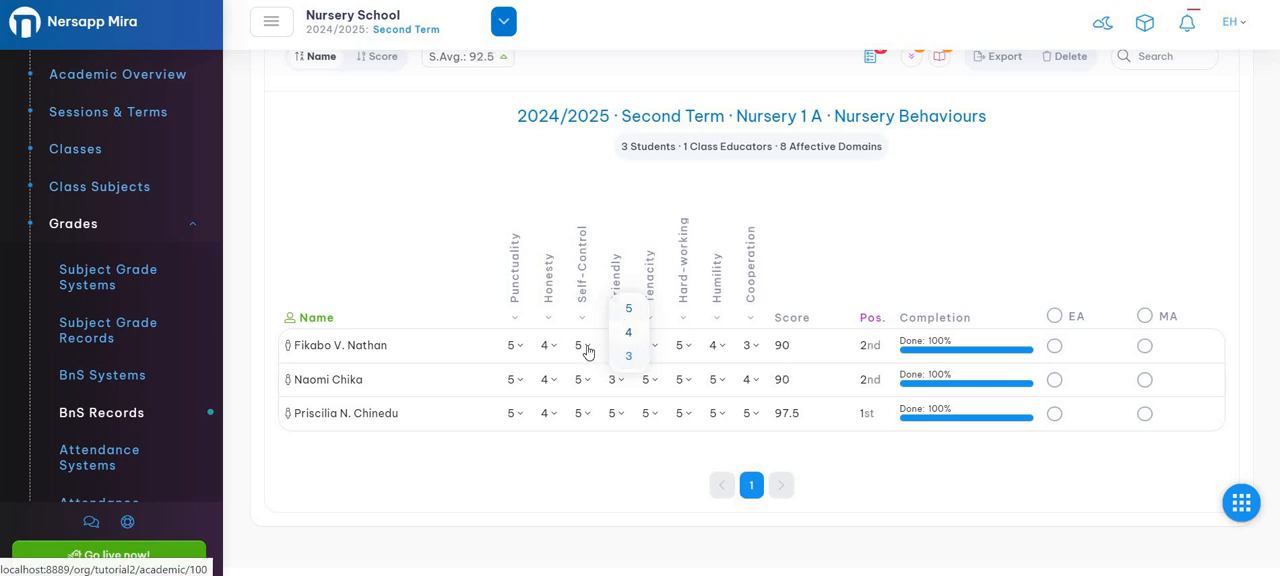
Set the first student's Self-Control score to 4 and Honesty score to 3.
{"action": "left_click", "coordinate": [584, 347]}
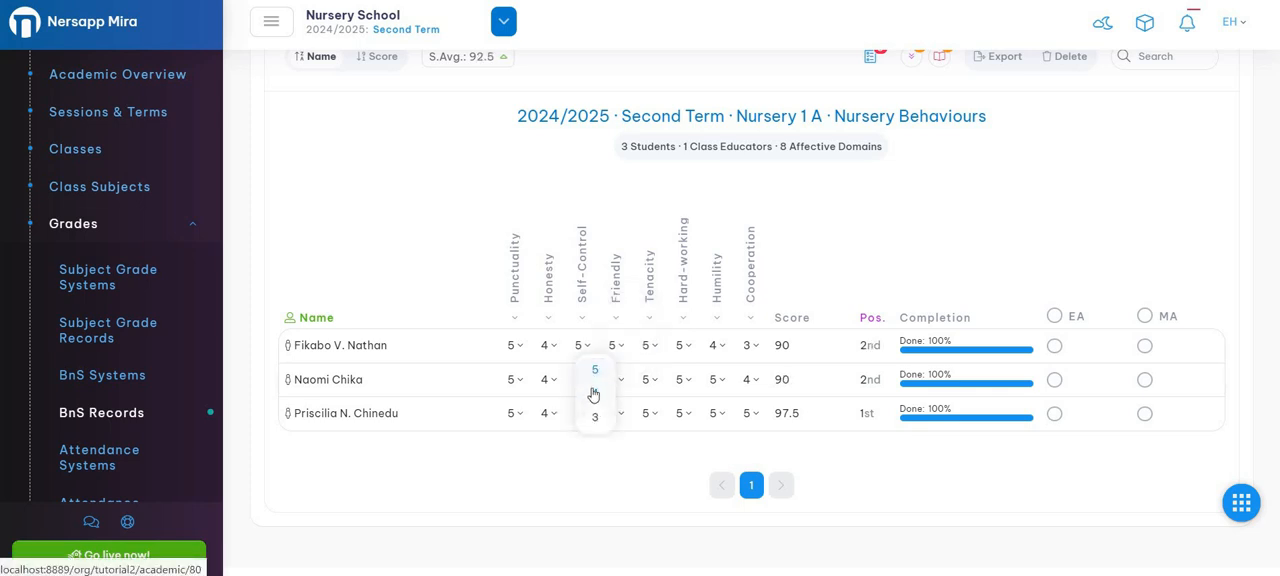
{"action": "left_click", "coordinate": [591, 394]}
{"action": "left_click", "coordinate": [546, 347]}
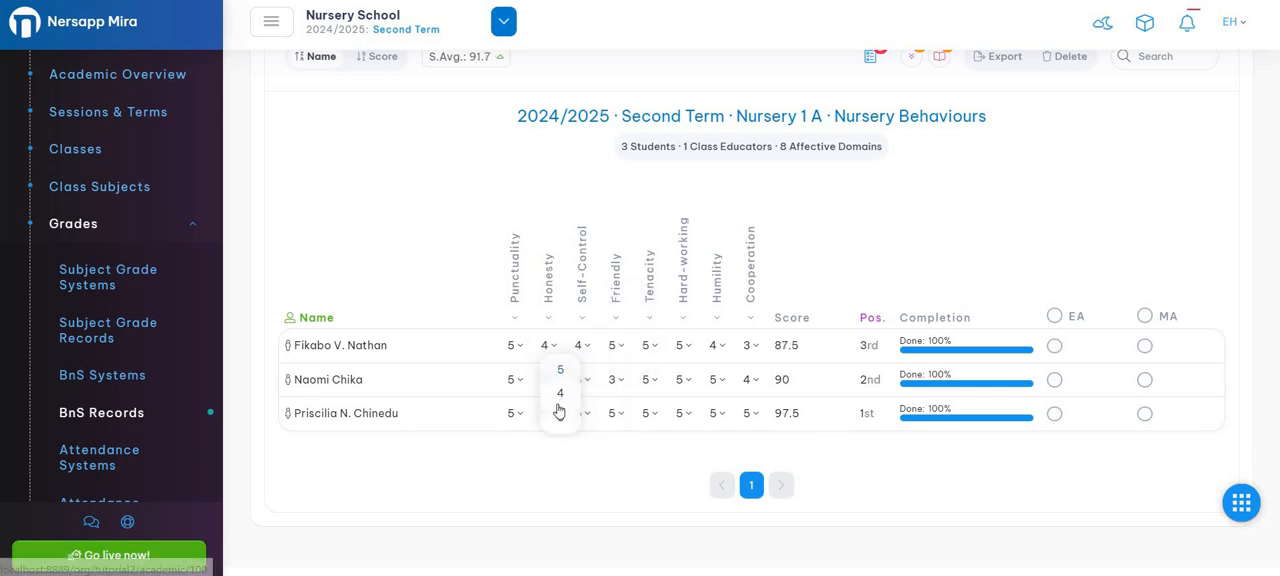
{"action": "left_click", "coordinate": [559, 417]}
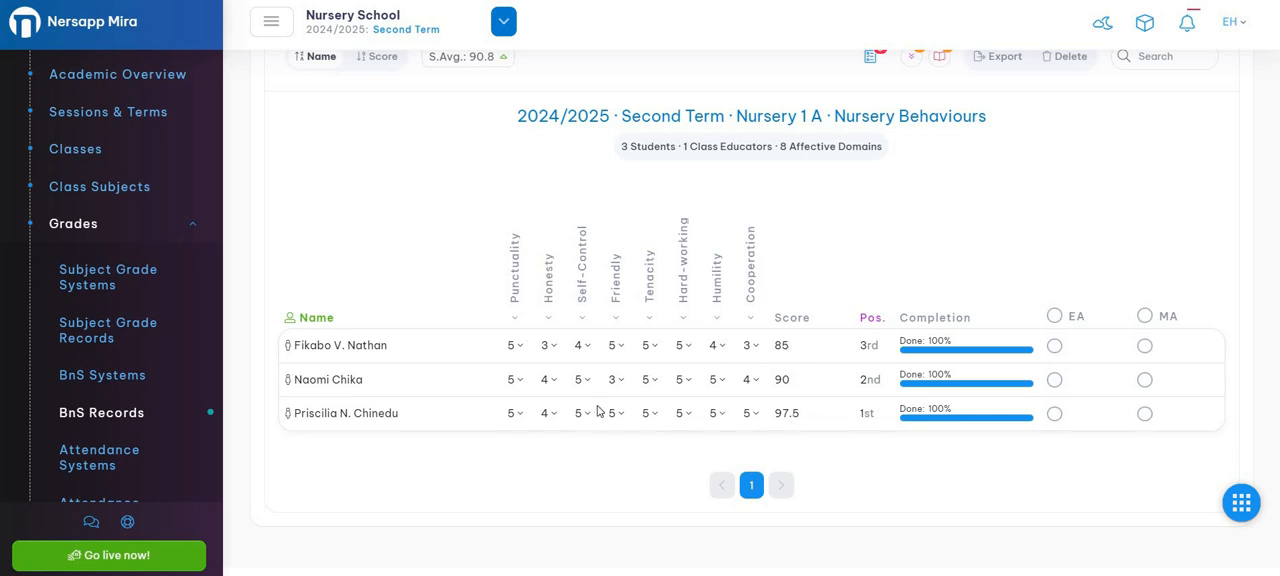
Review the student records sorted by score and by name, including the completion column.
{"action": "scroll", "coordinate": [582, 405], "scroll_direction": "up", "scroll_amount": 1}
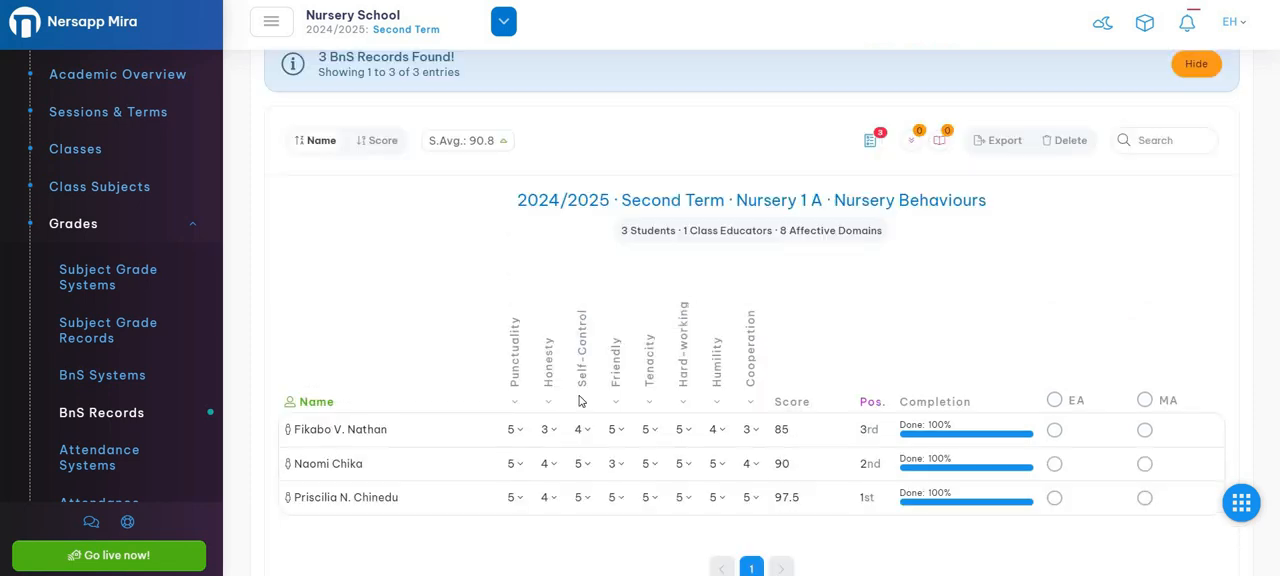
{"action": "left_click", "coordinate": [377, 145]}
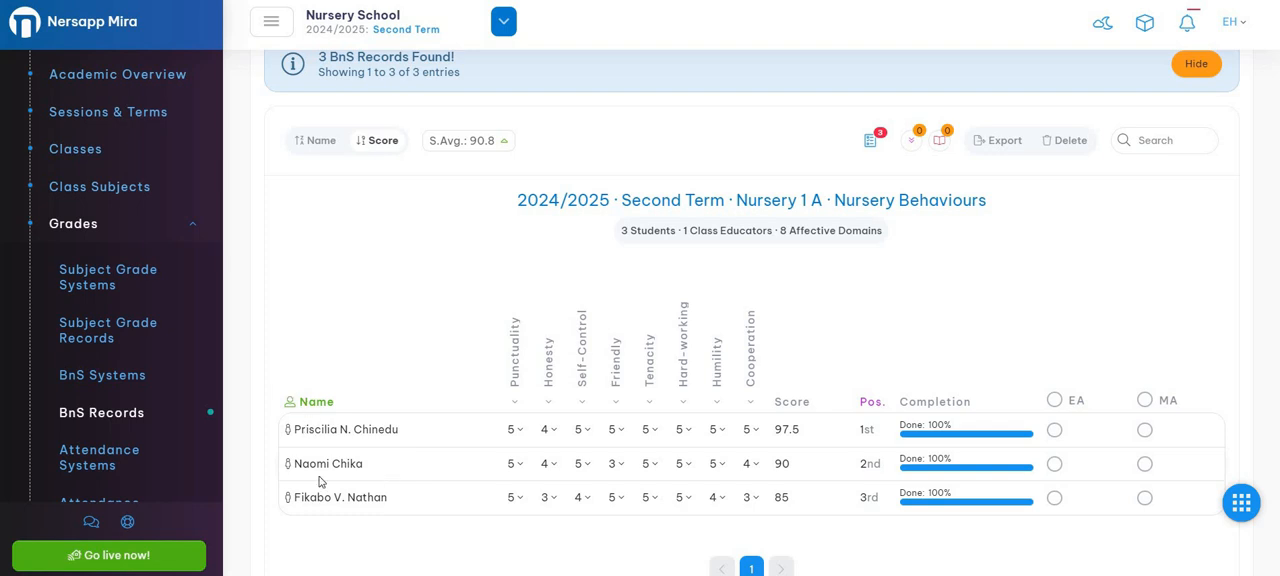
{"action": "left_click", "coordinate": [314, 142]}
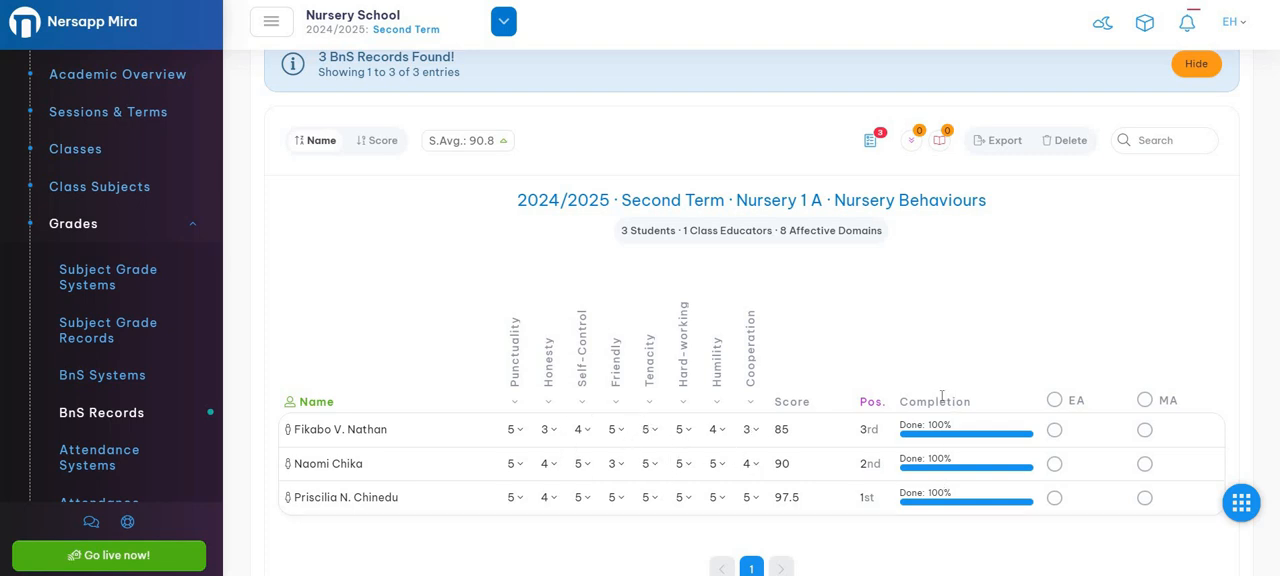
{"action": "triple_click", "coordinate": [941, 427]}
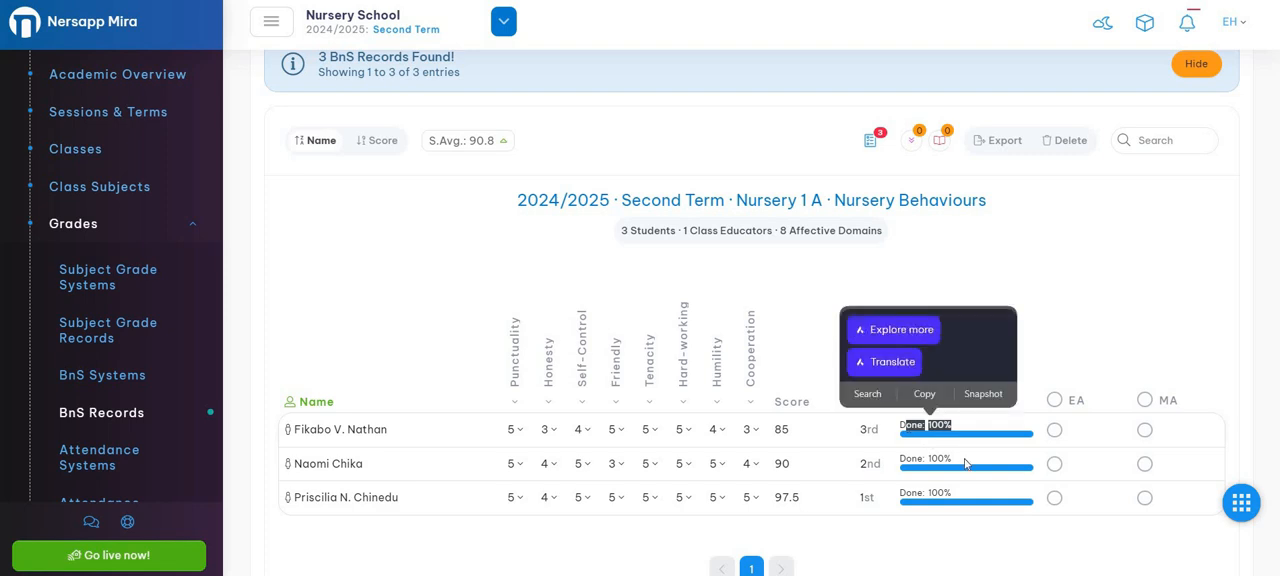
{"action": "left_click", "coordinate": [948, 430]}
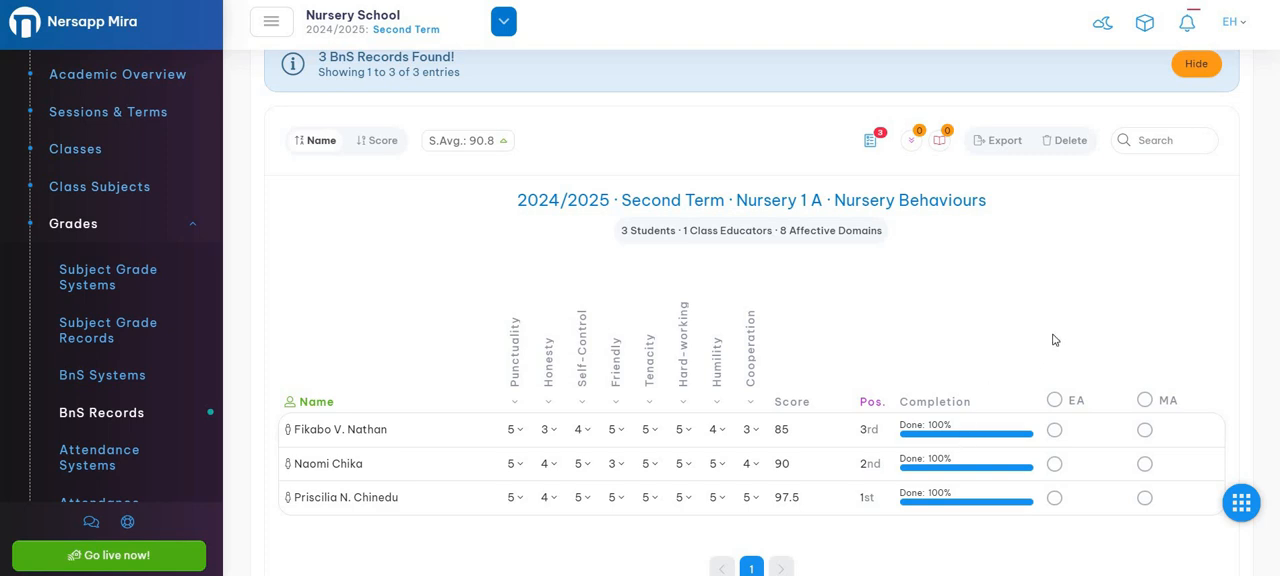
Mark both EA and MA for all students at once.
{"action": "scroll", "coordinate": [1082, 330], "scroll_direction": "down", "scroll_amount": 1}
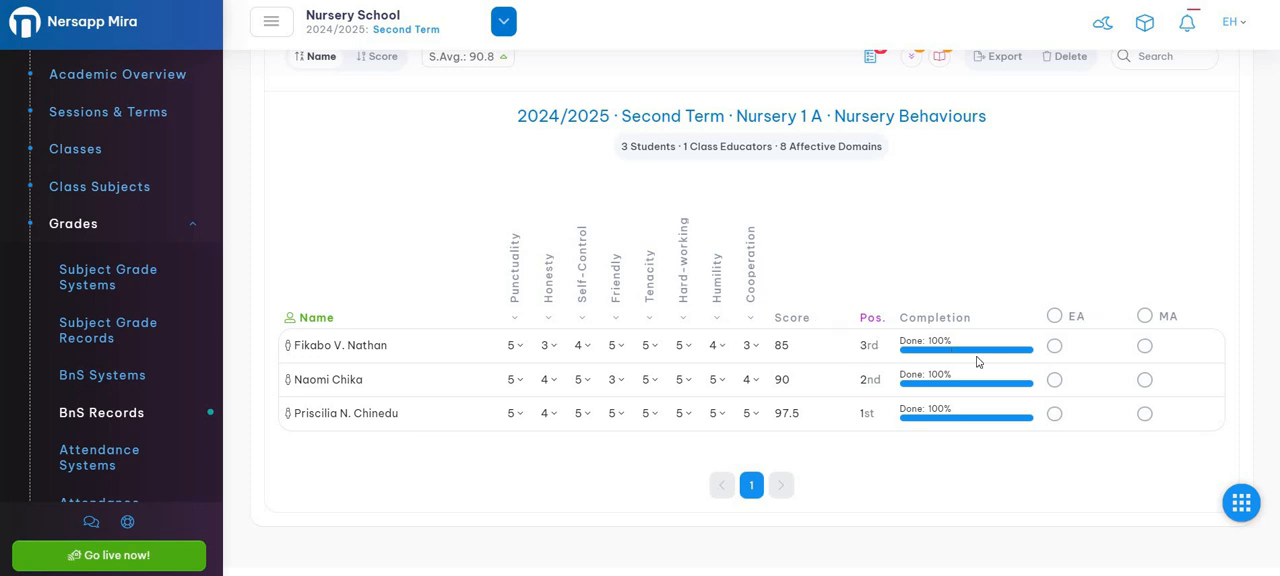
{"action": "left_click", "coordinate": [1055, 316]}
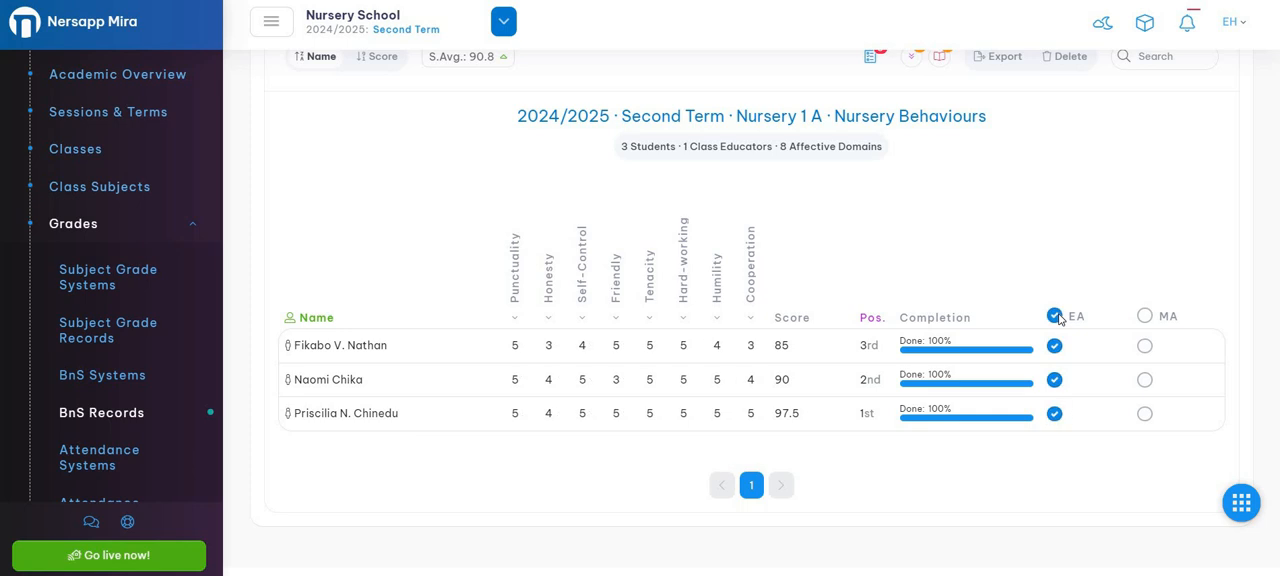
{"action": "left_click", "coordinate": [1143, 317]}
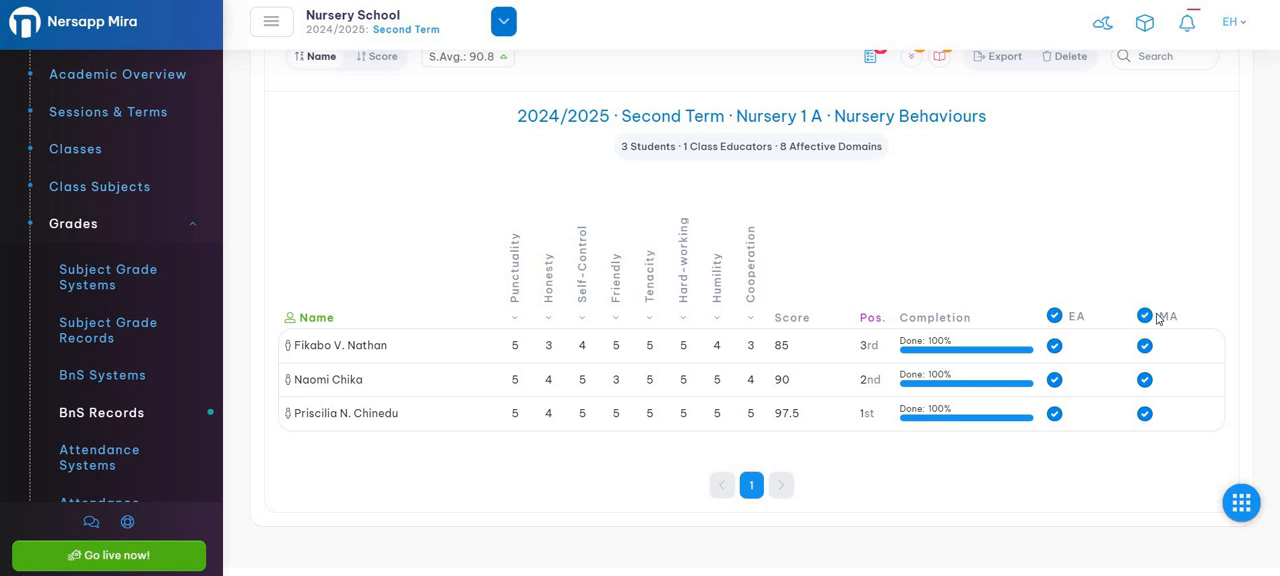
Toggle the whole-column EA and MA marks and leave both cleared for all students.
{"action": "left_click", "coordinate": [1052, 316]}
{"action": "left_click", "coordinate": [1052, 316]}
{"action": "left_click", "coordinate": [1144, 316]}
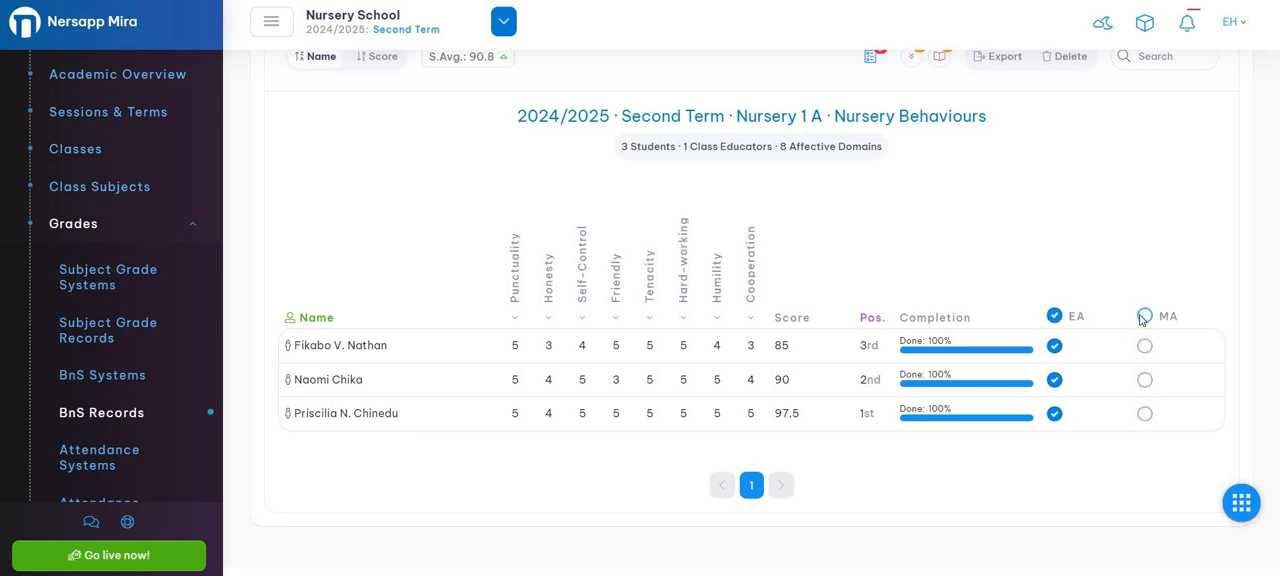
{"action": "left_click", "coordinate": [1054, 316]}
{"action": "left_click", "coordinate": [1142, 317]}
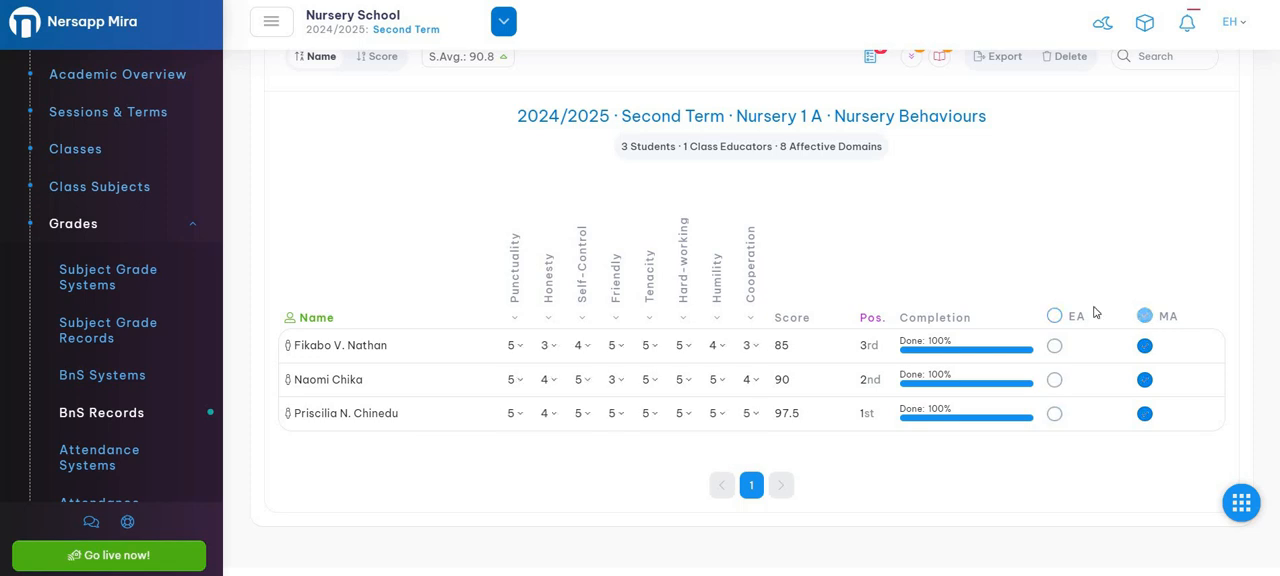
Save the Nursery Behaviours records and hide the notice about the records found.
{"action": "scroll", "coordinate": [1080, 260], "scroll_direction": "up", "scroll_amount": 3}
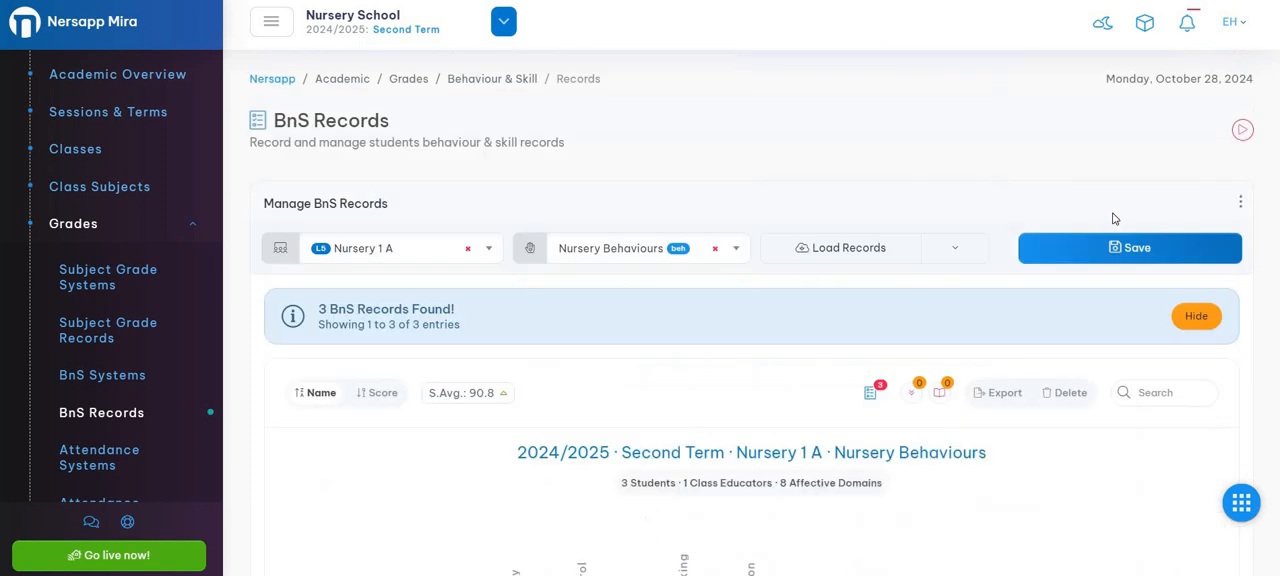
{"action": "left_click", "coordinate": [1115, 248]}
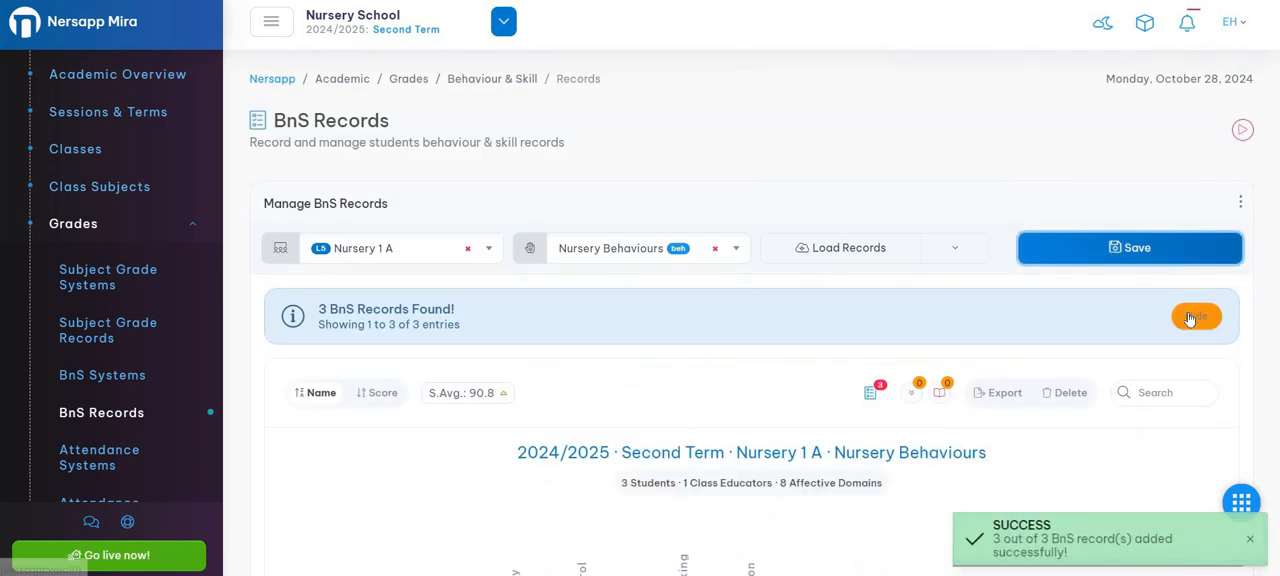
{"action": "left_click", "coordinate": [1196, 316]}
{"action": "scroll", "coordinate": [1017, 318], "scroll_direction": "down", "scroll_amount": 2}
{"action": "scroll", "coordinate": [1017, 318], "scroll_direction": "down", "scroll_amount": 1}
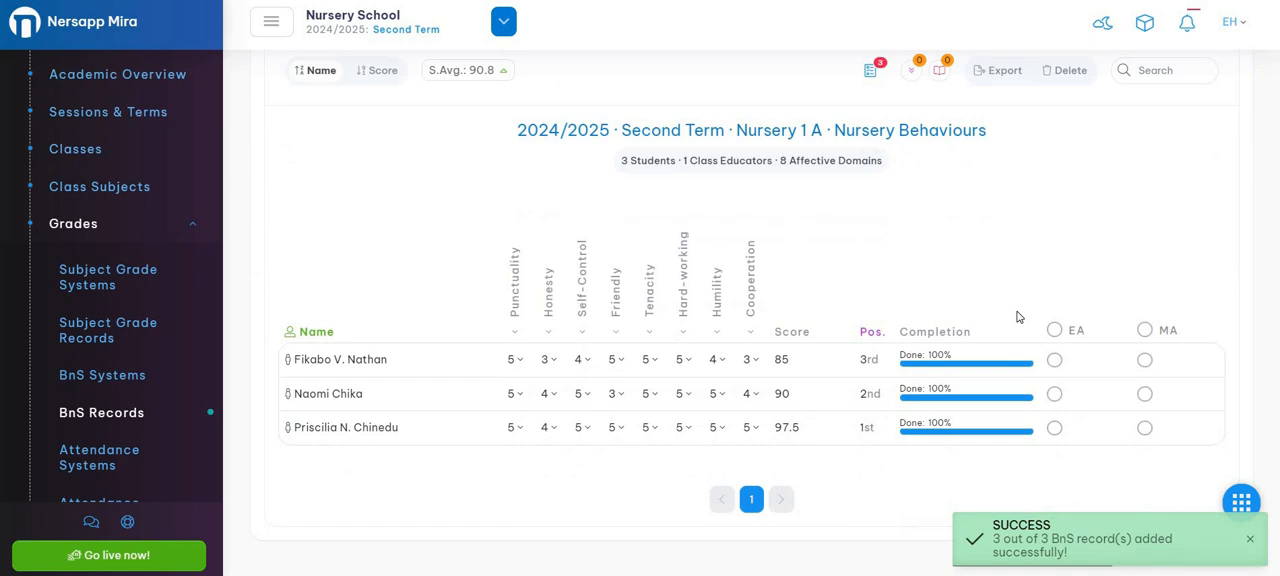